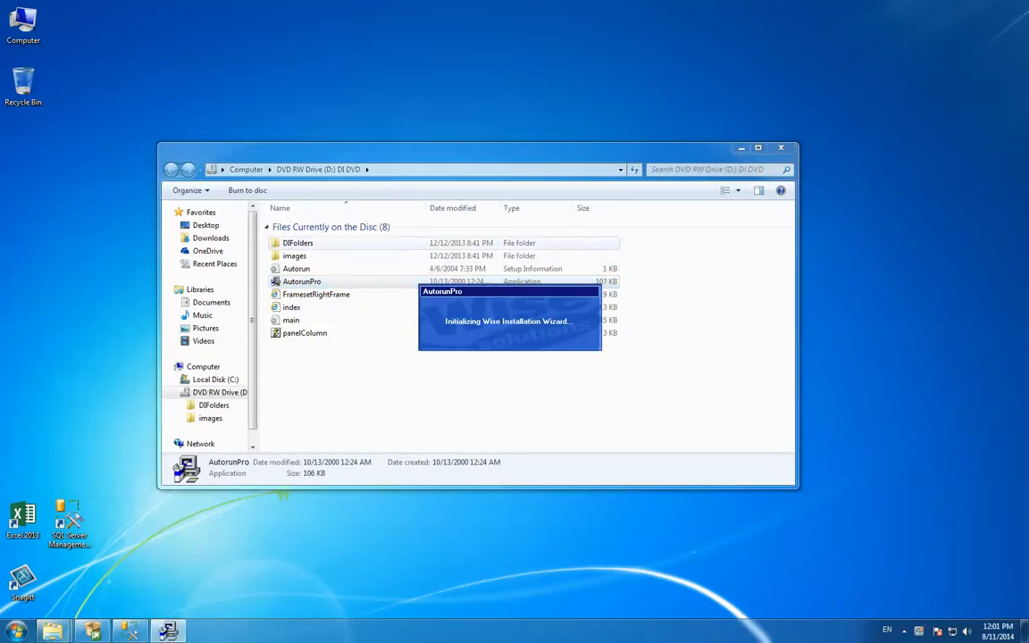
# Allow the DVD's start page to run active content and view the connectivity and software integration overview diagram
pyautogui.doubleClick(298, 243)
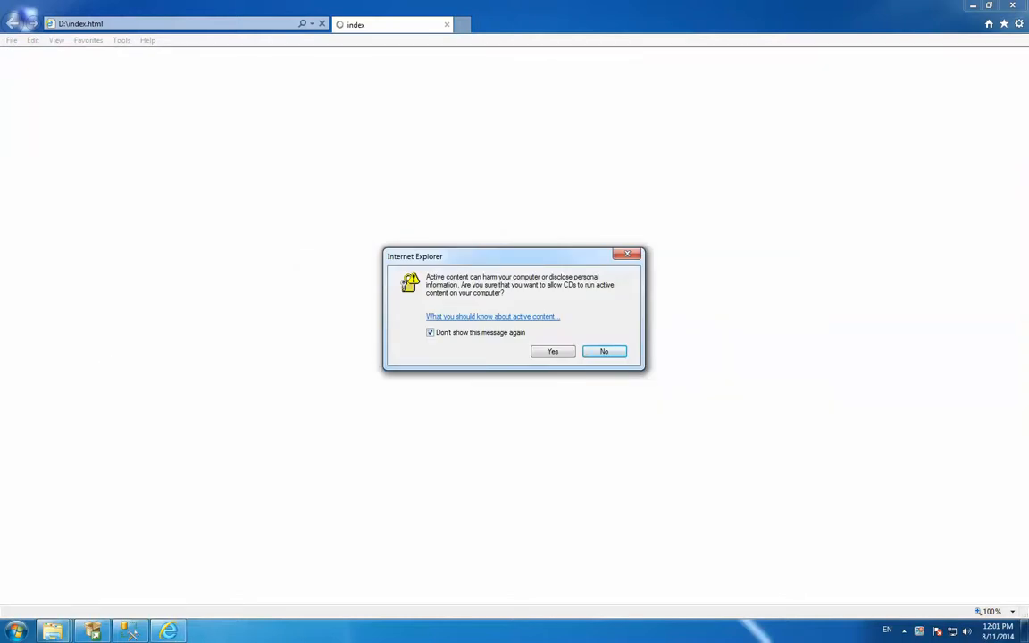
pyautogui.click(553, 351)
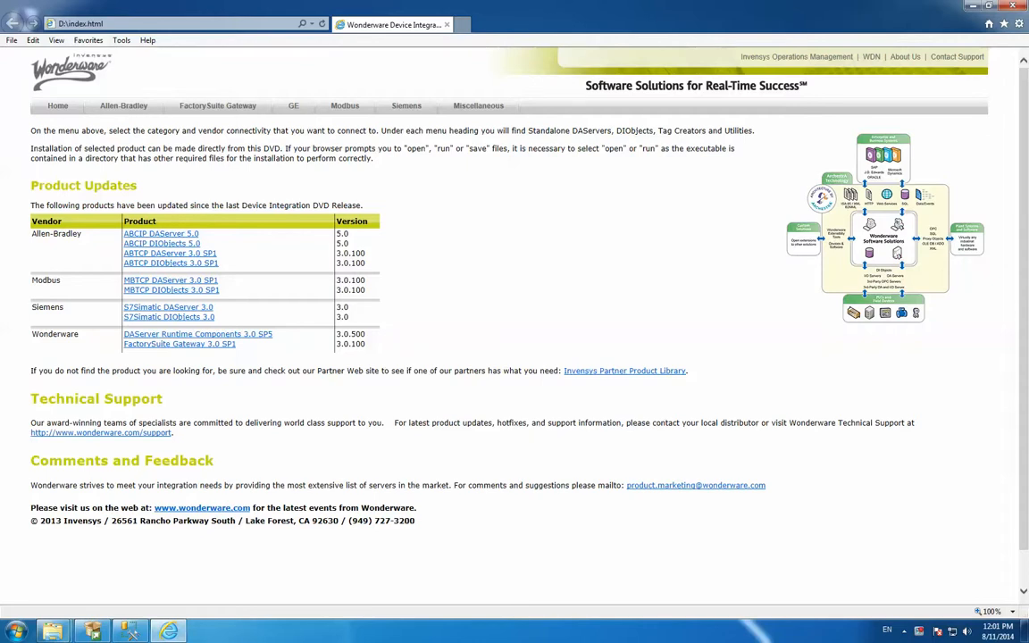
pyautogui.click(884, 228)
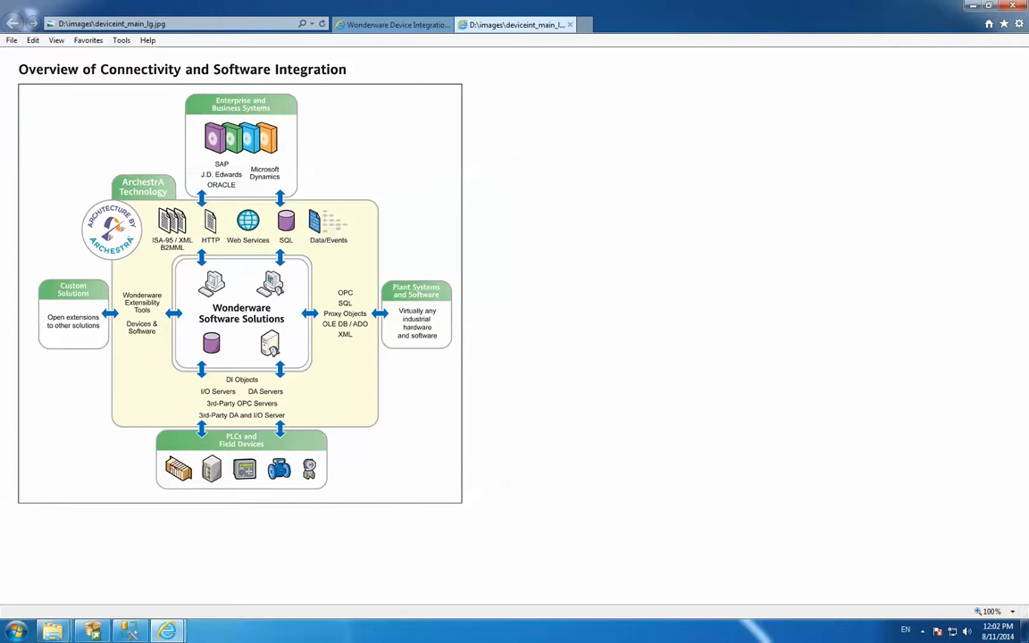
pyautogui.click(570, 24)
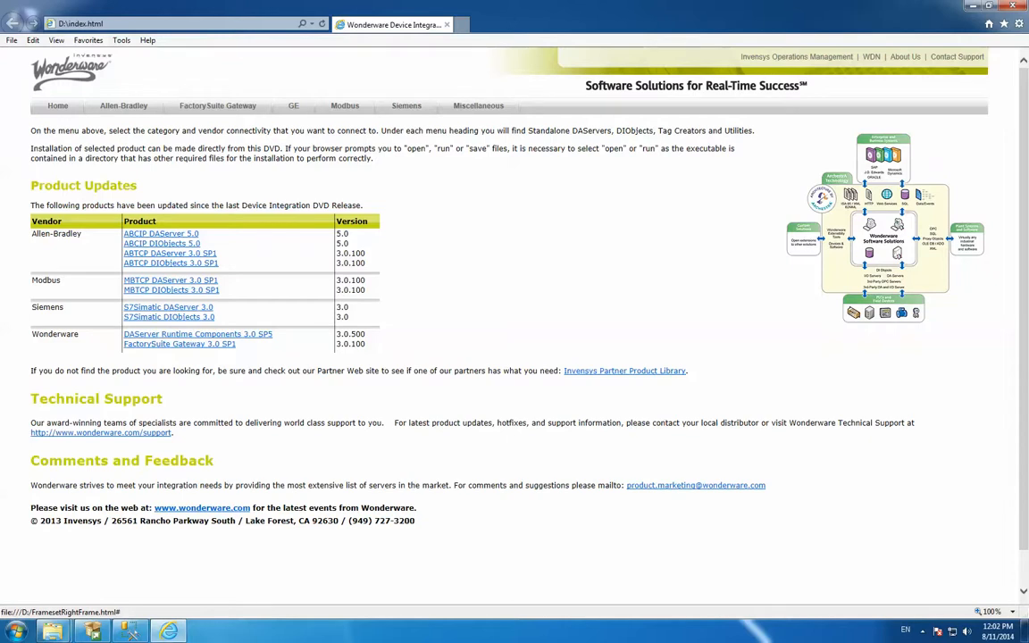
# Review the ABCIP DAServer 5.0 product page, including its documentation and installation sections, and return to the home page
pyautogui.middleClick(161, 234)
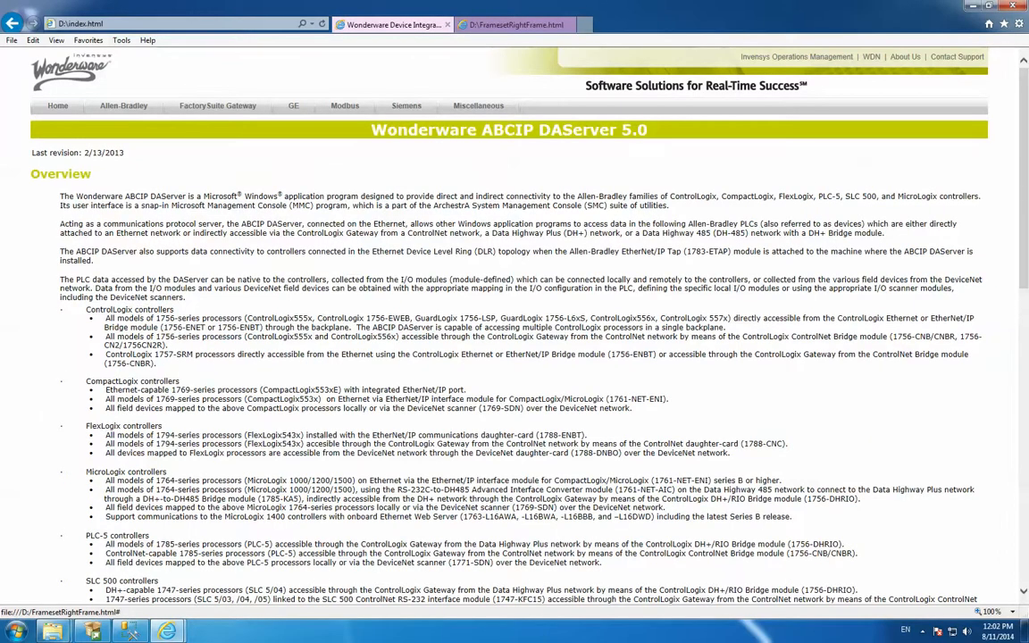
pyautogui.scroll(-8, 509, 326)
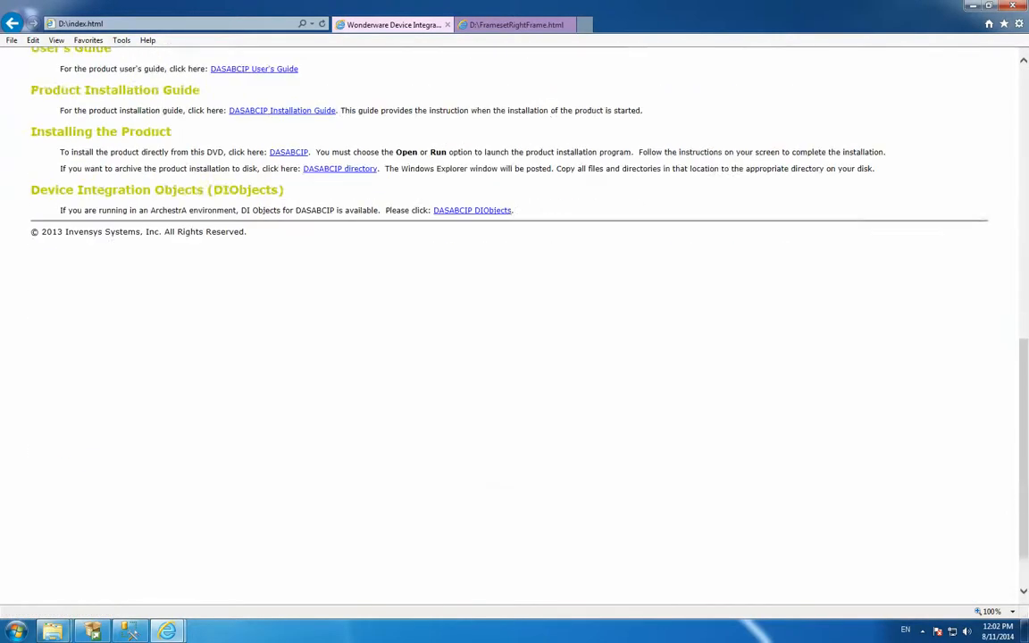
pyautogui.scroll(4, 509, 326)
pyautogui.scroll(-2, 509, 326)
pyautogui.scroll(4, 509, 326)
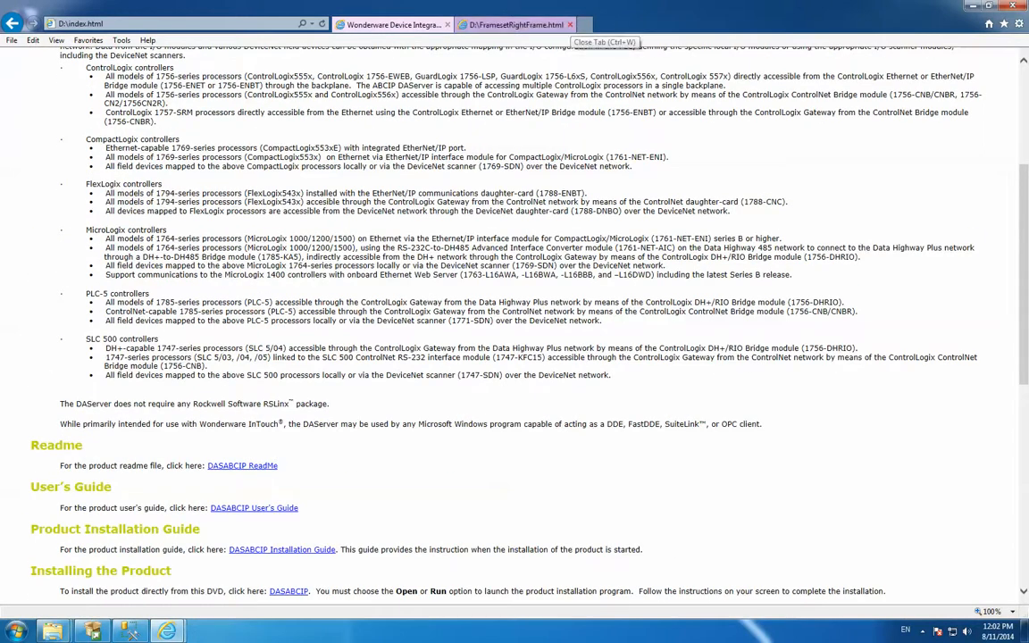
pyautogui.scroll(-3, 514, 326)
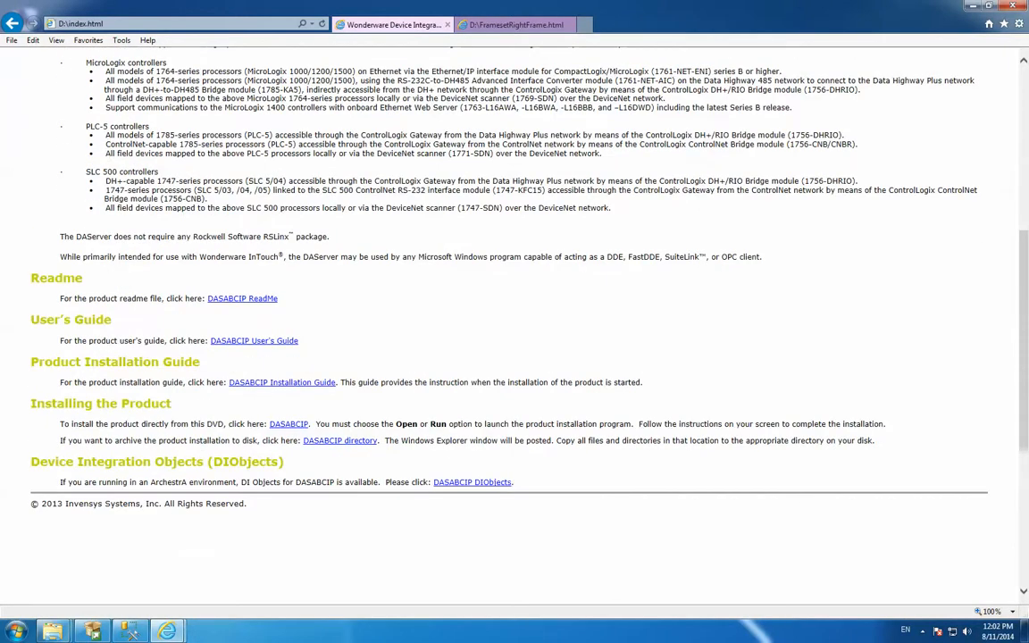
pyautogui.scroll(5, 509, 326)
pyautogui.click(570, 25)
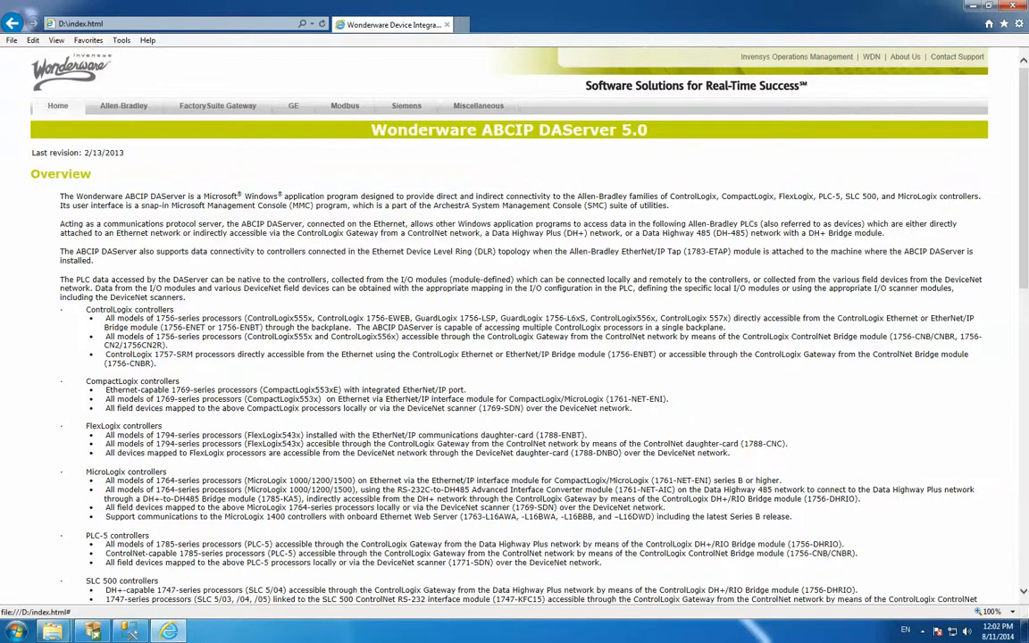
pyautogui.click(58, 106)
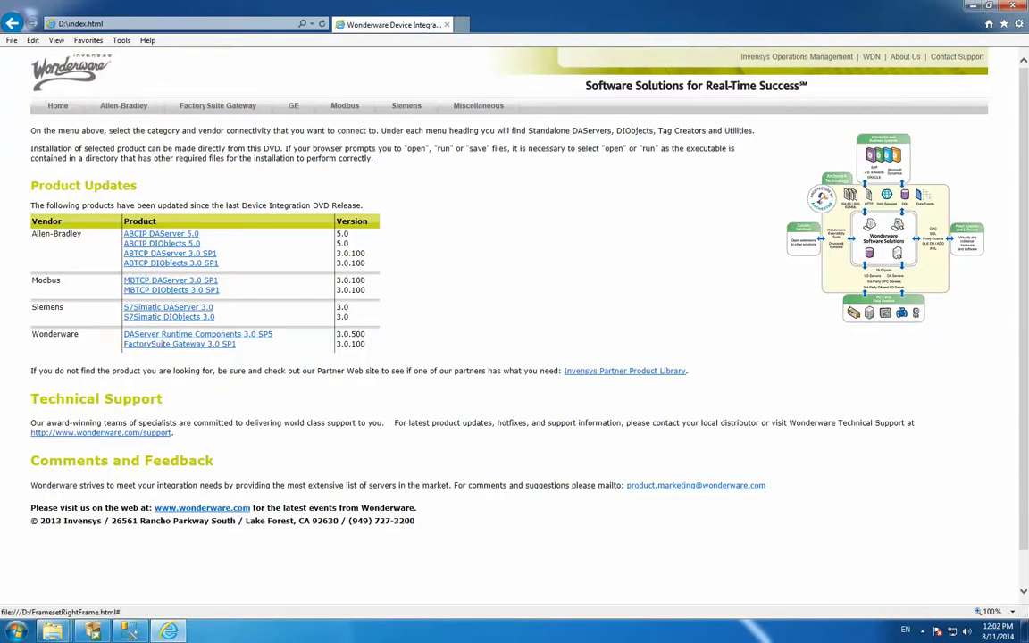
pyautogui.scroll(-1, 509, 326)
pyautogui.scroll(1, 509, 326)
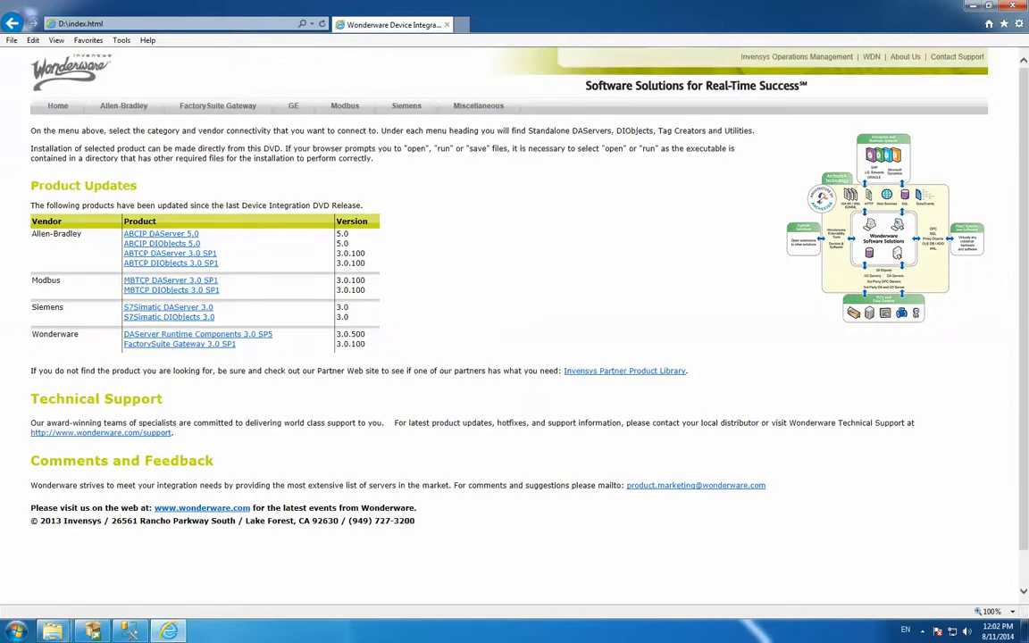
# Open the ABCIP DAServer 5.0 page from the Allen-Bradley products and run its DASABCIP installer
pyautogui.moveTo(123, 106)
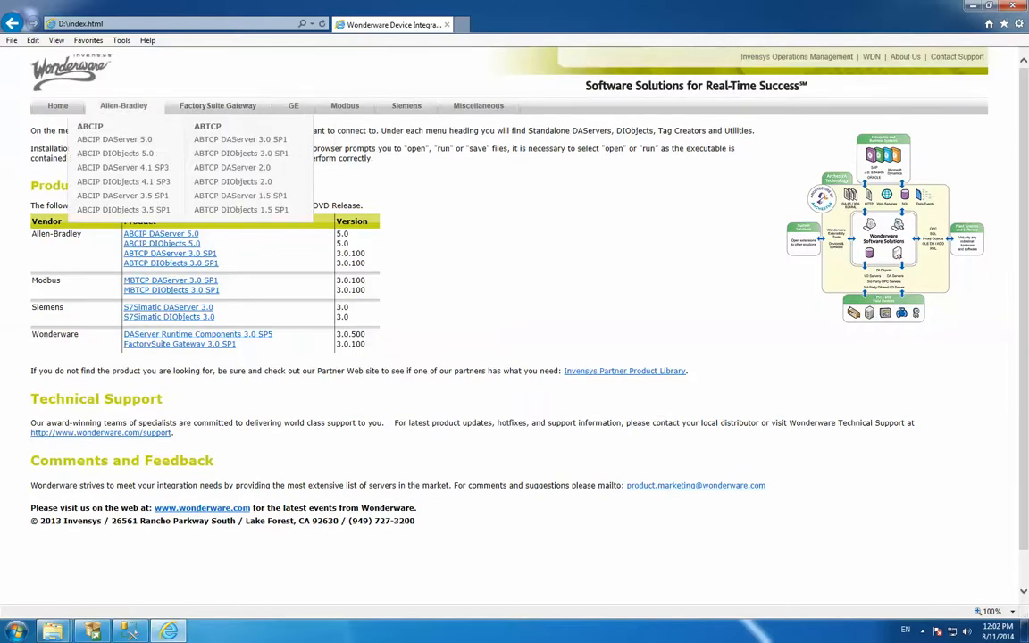
pyautogui.click(115, 140)
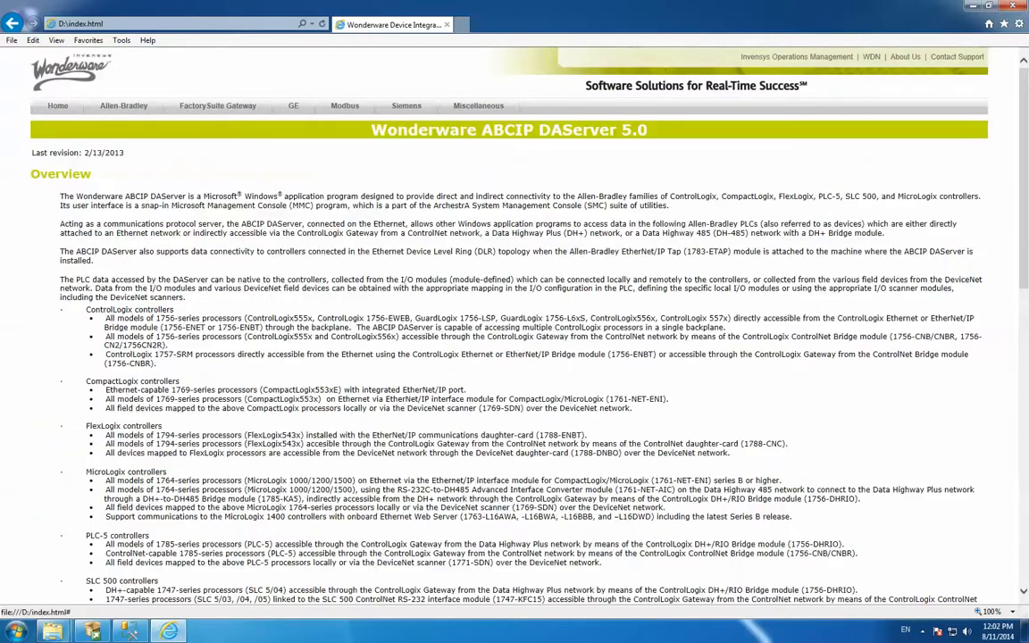
pyautogui.scroll(-5, 508, 326)
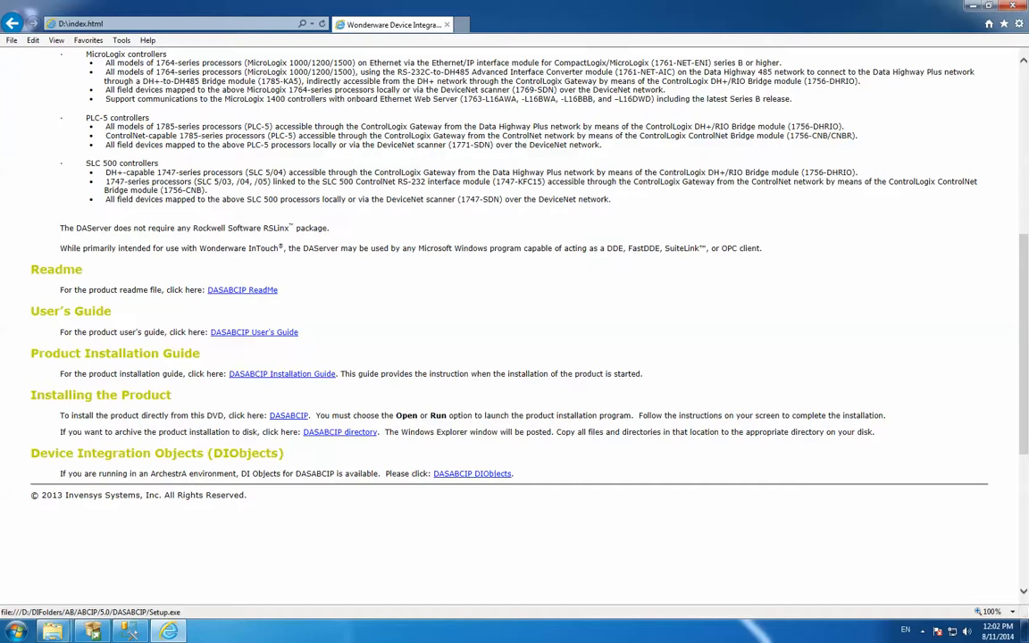
pyautogui.click(288, 415)
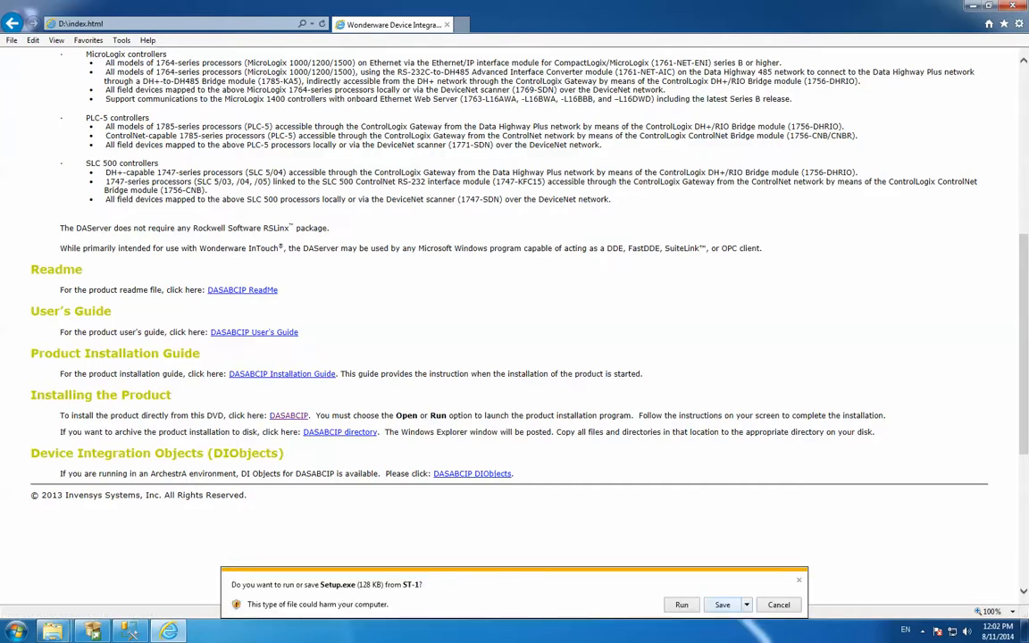
pyautogui.click(681, 604)
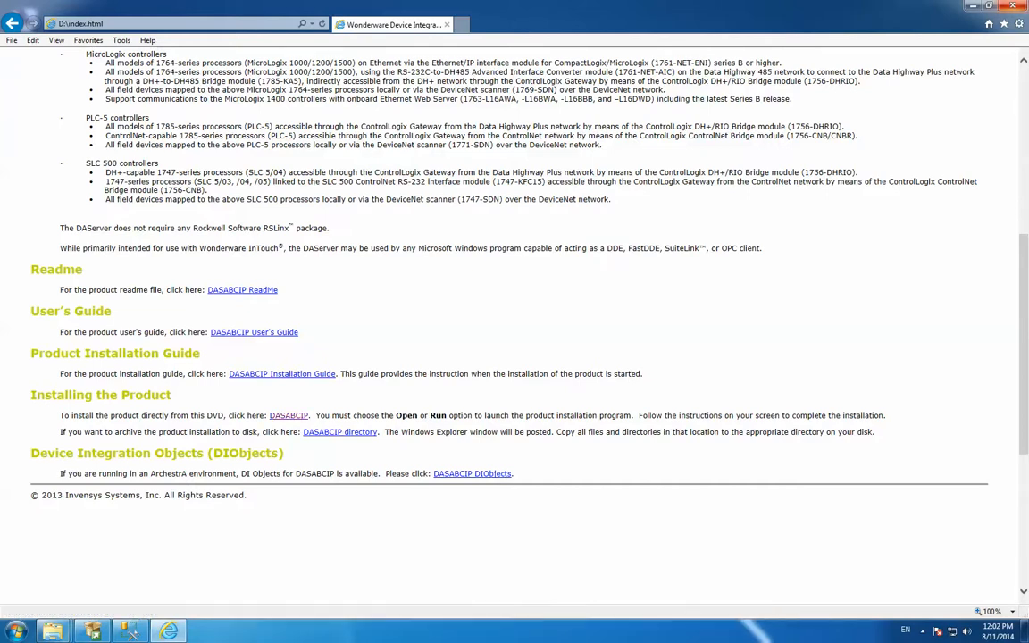
# Close the browser and open the DIFolders\AB folder on the DVD drive in Windows Explorer
pyautogui.click(1011, 5)
pyautogui.doubleClick(23, 25)
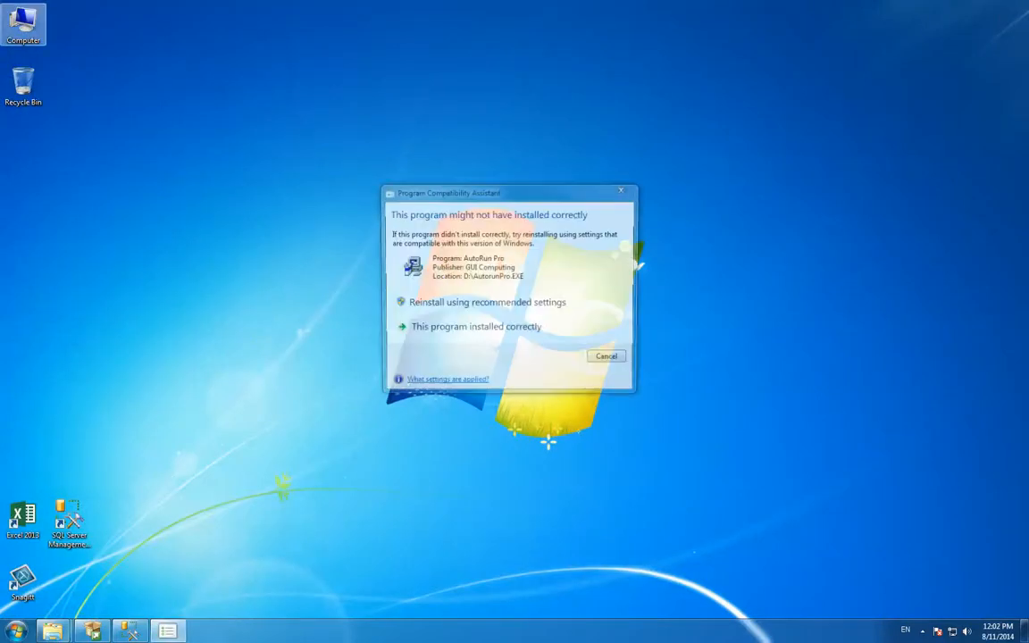
pyautogui.rightClick(435, 261)
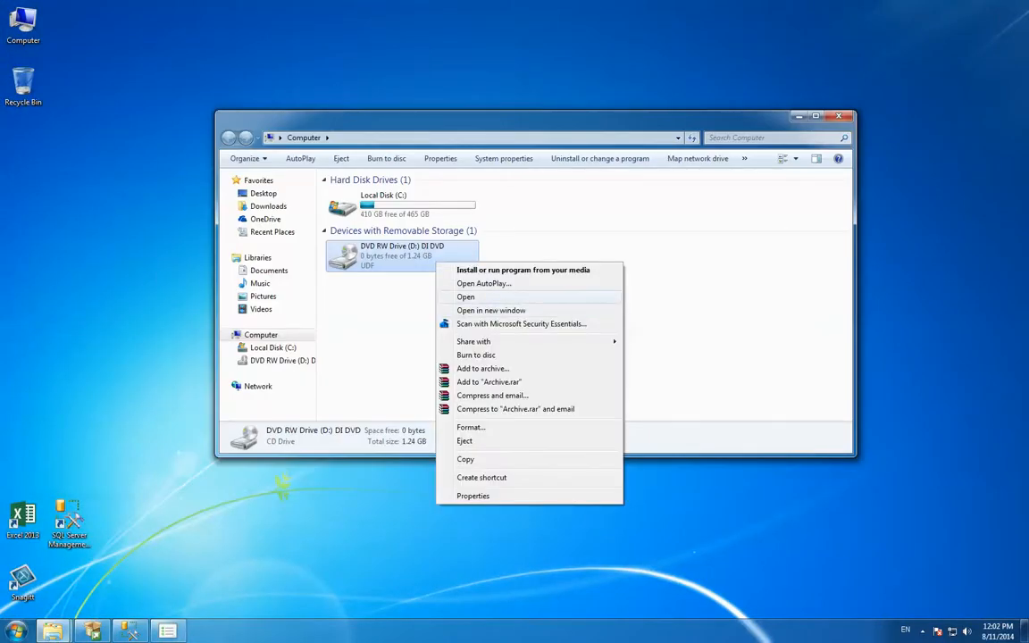
pyautogui.click(466, 297)
pyautogui.doubleClick(357, 208)
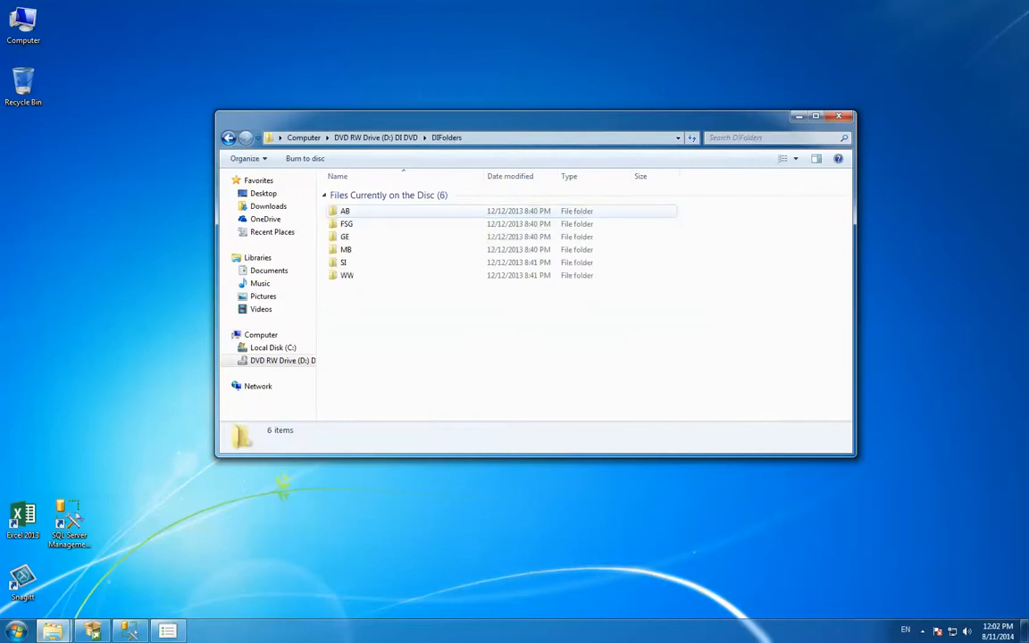
pyautogui.doubleClick(345, 211)
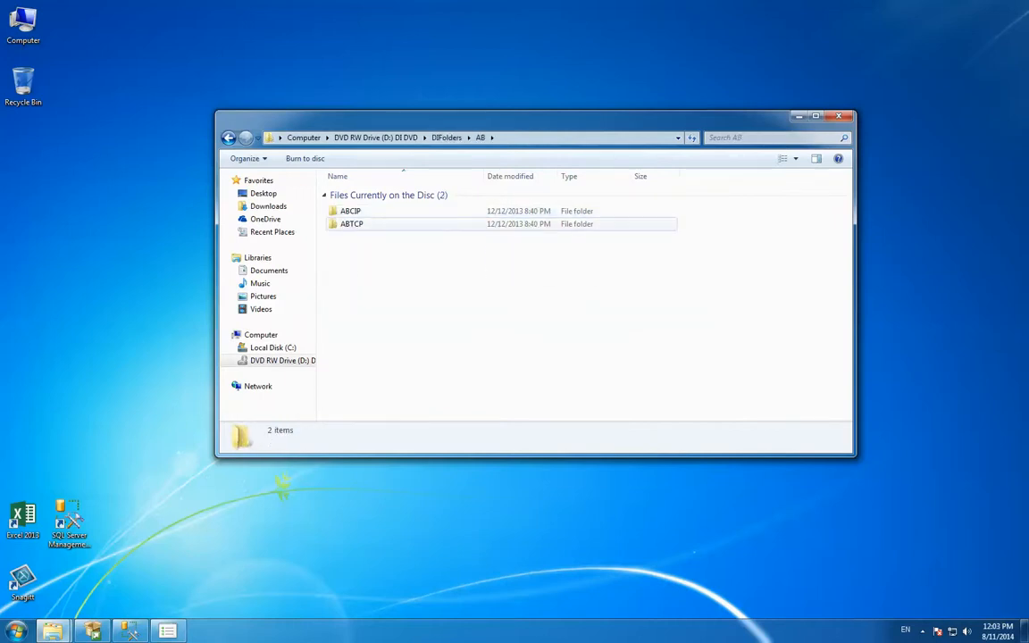
# Look into the ABCIP and ABTCP folders in turn and return to the AB folder
pyautogui.moveTo(384, 120); pyautogui.dragTo(366, 259)
pyautogui.doubleClick(334, 351)
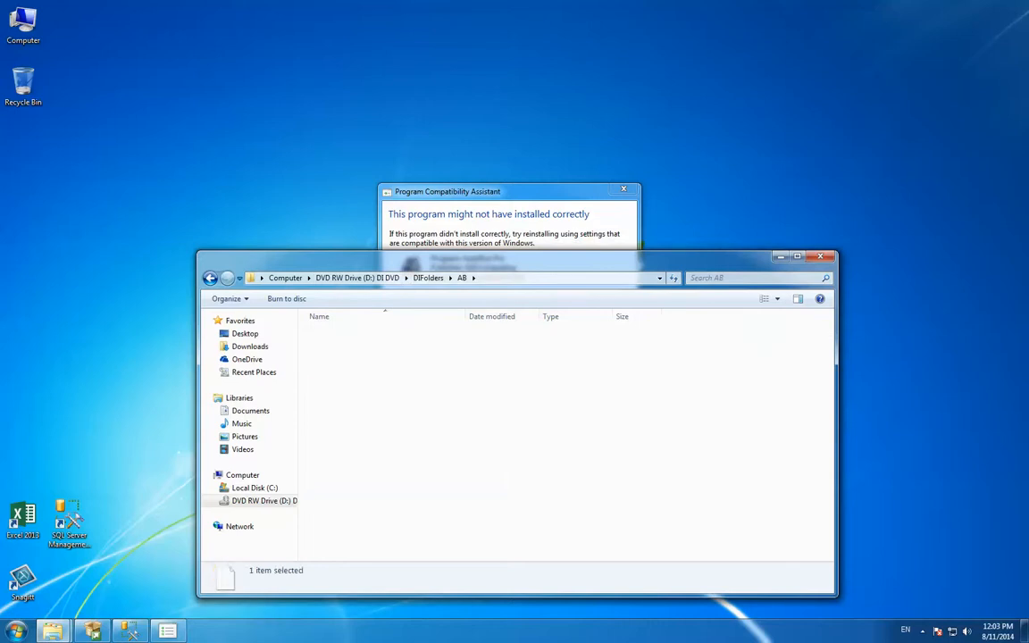
pyautogui.click(210, 278)
pyautogui.doubleClick(333, 365)
pyautogui.click(211, 278)
# Open the DASABCIP folder inside the ABCIP 5.0 folder
pyautogui.doubleClick(332, 351)
pyautogui.click(328, 377)
pyautogui.doubleClick(328, 377)
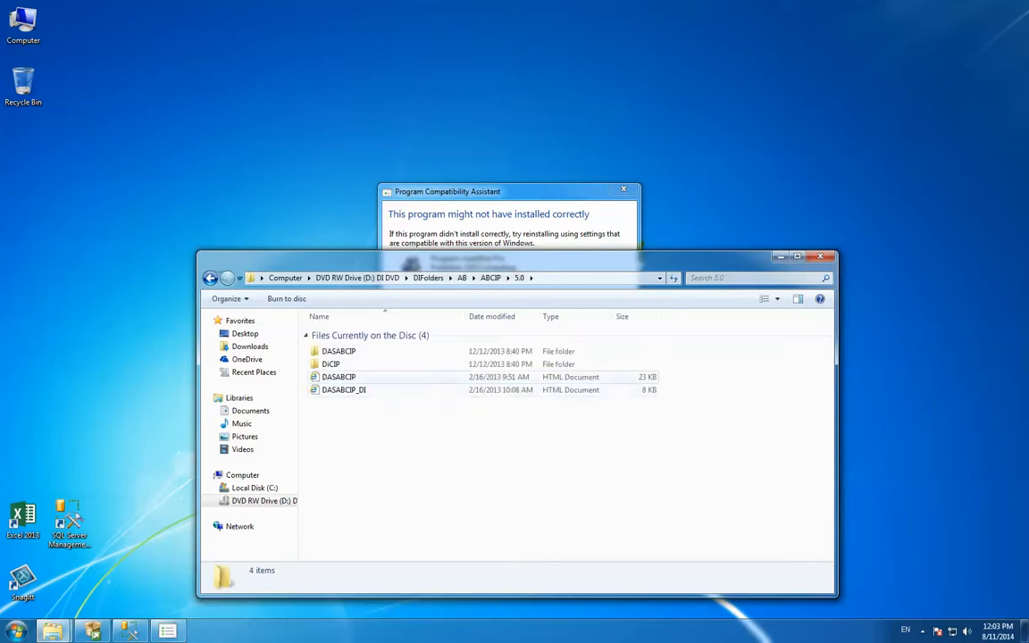
pyautogui.doubleClick(338, 351)
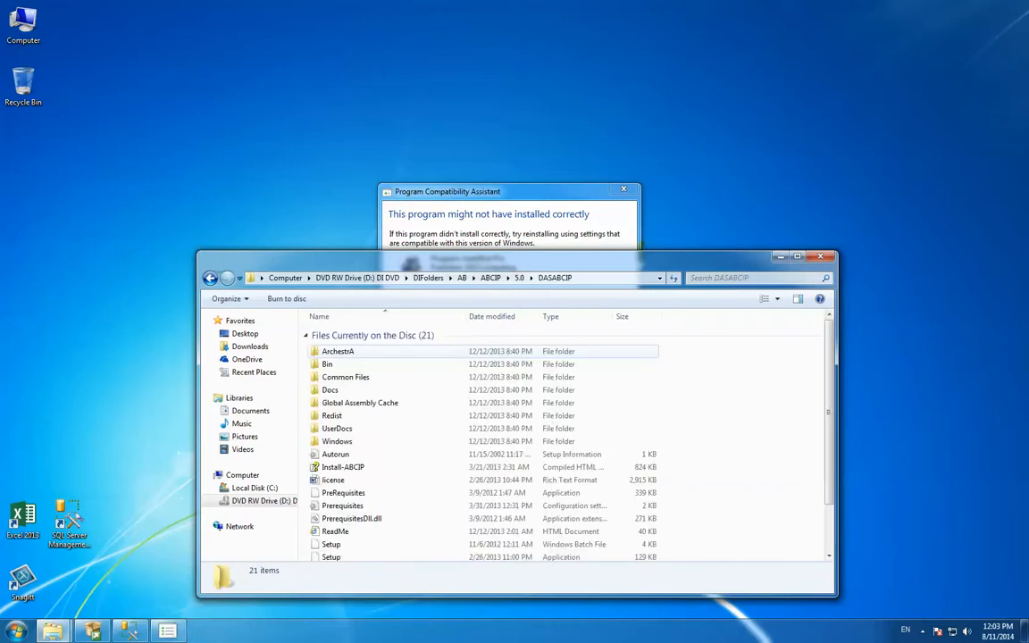
# Close the Program Compatibility Assistant and try to install from the Setup Windows Installer package
pyautogui.scroll(-3, 339, 500)
pyautogui.click(330, 526)
pyautogui.click(623, 189)
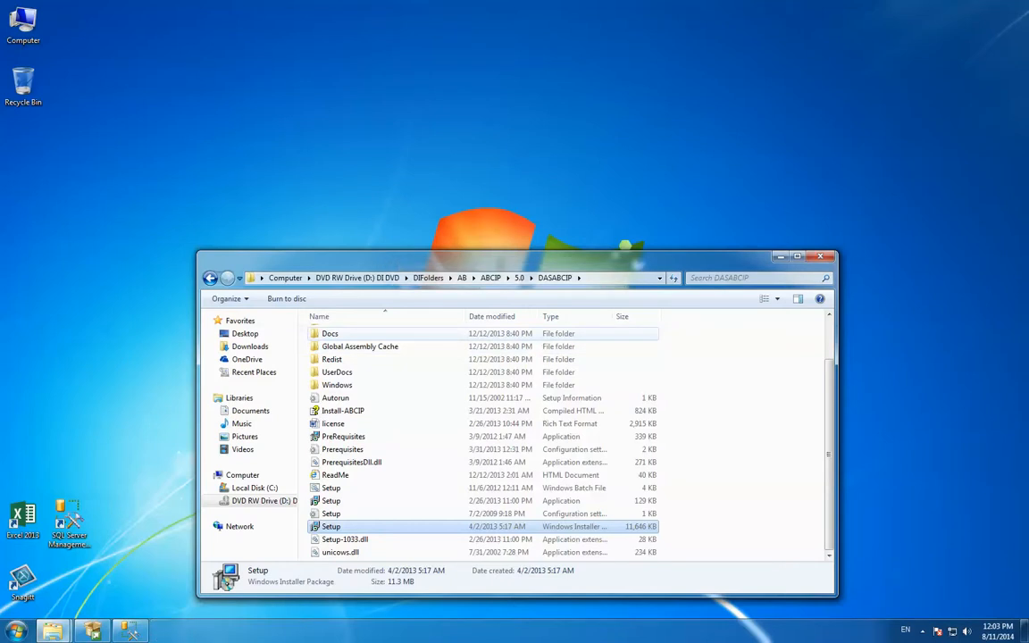
pyautogui.click(515, 154)
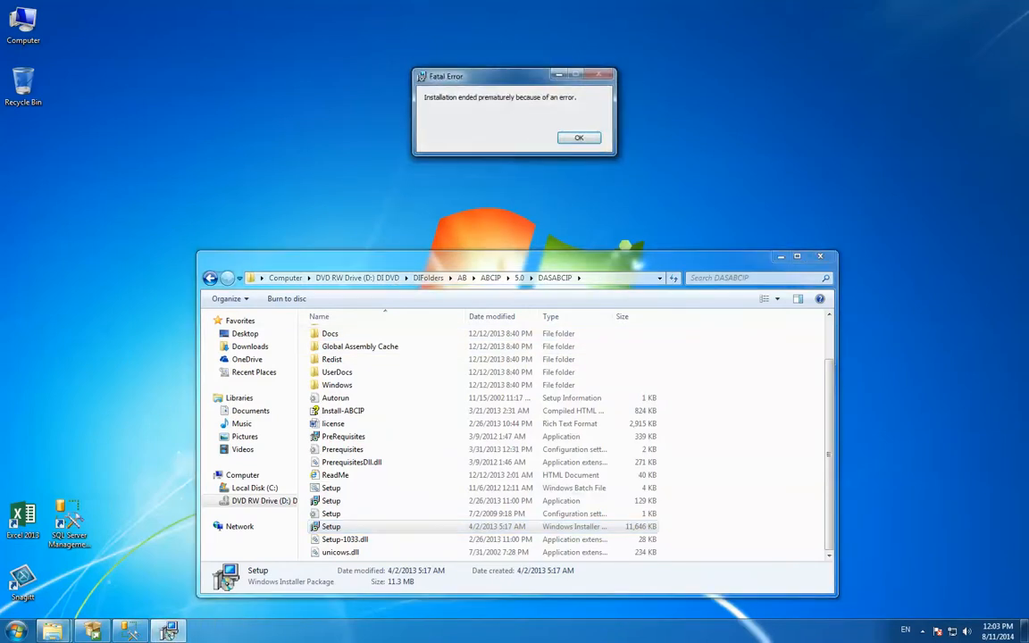
pyautogui.click(579, 137)
# Launch the Setup application and install the Rainbow Sentinel Protection 7.5.0+ prerequisite
pyautogui.click(331, 500)
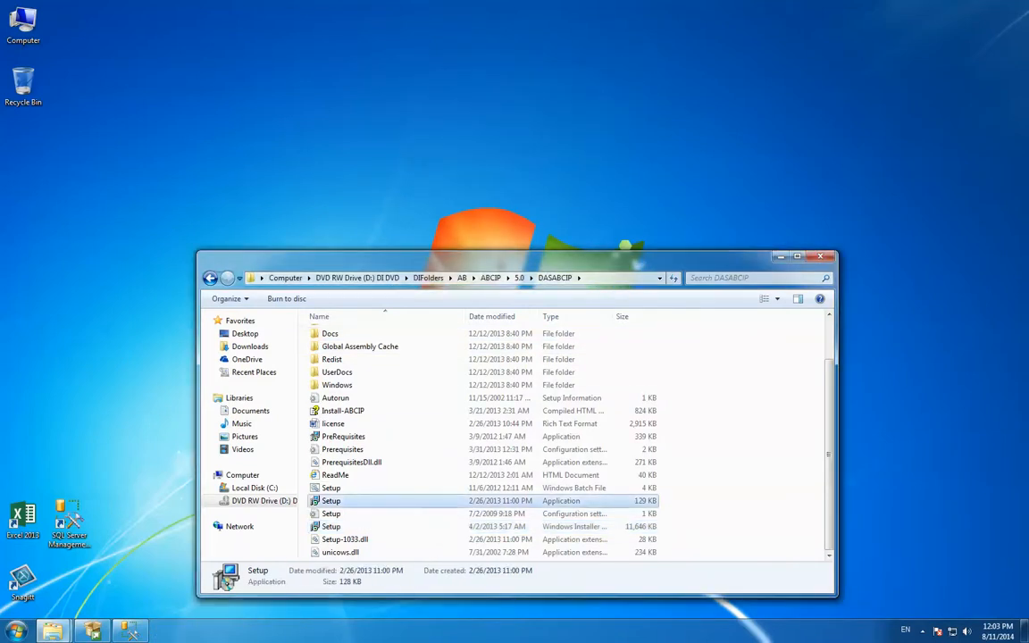
pyautogui.doubleClick(331, 501)
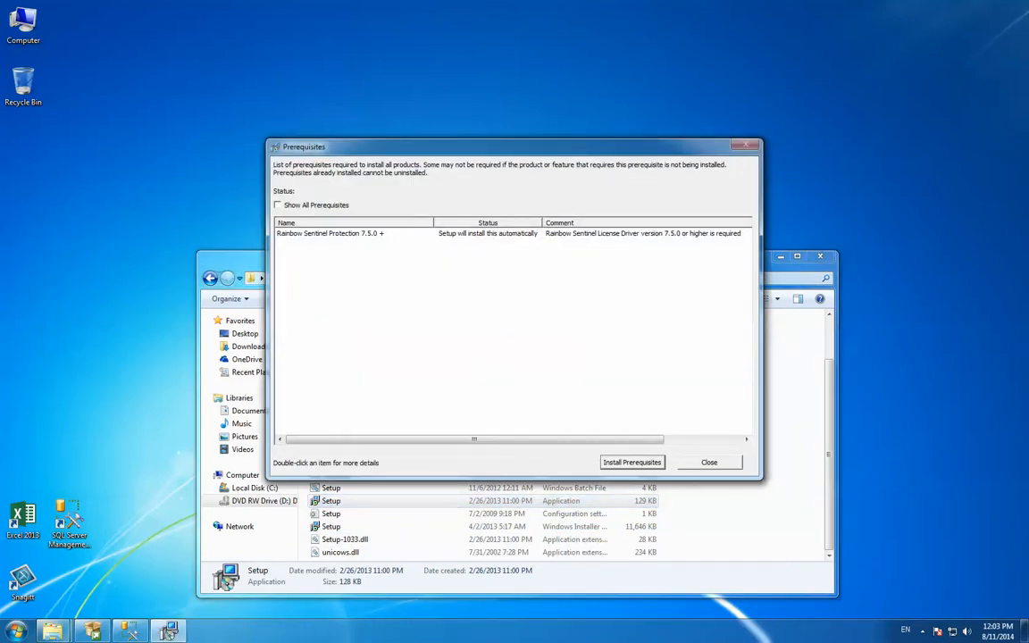
pyautogui.click(632, 462)
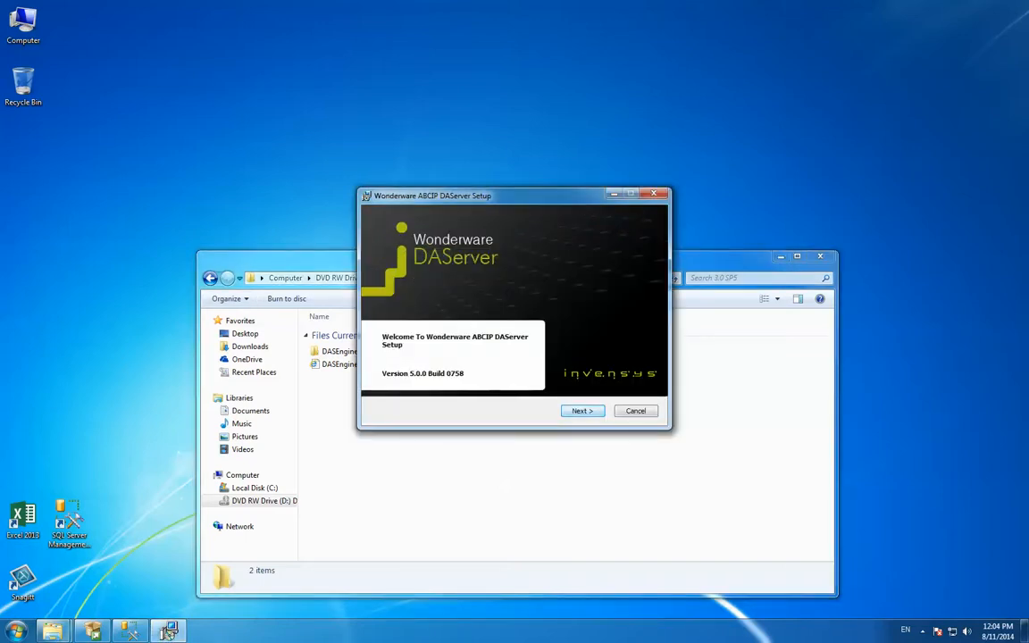
# Advance the ABCIP DAServer setup past the welcome page and admin installation warning notes to the user name and password page
pyautogui.press('Return')
pyautogui.press('Return')
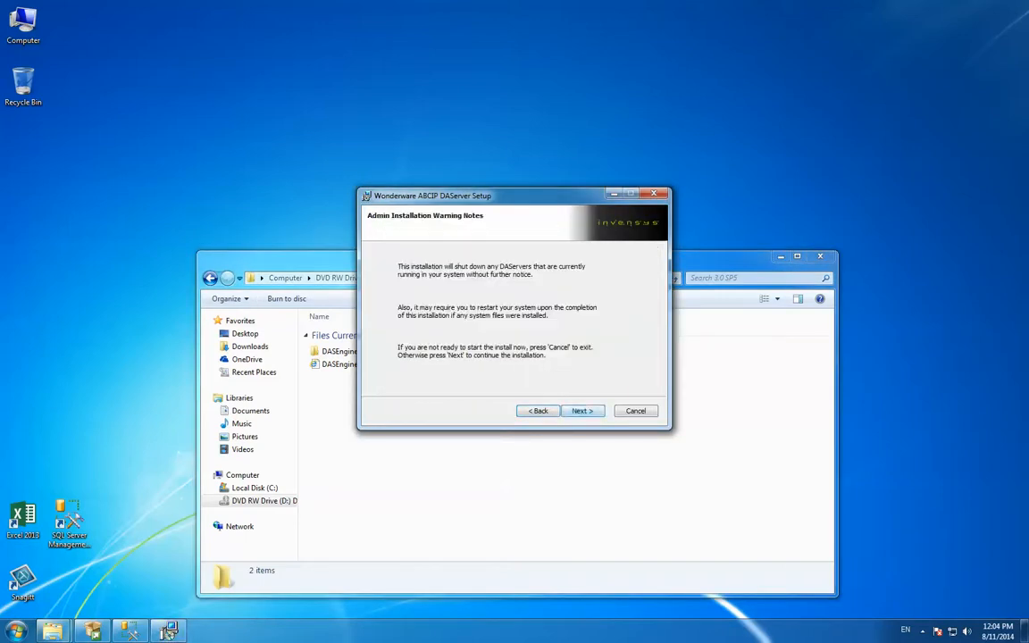
pyautogui.press('Return')
pyautogui.press('Return')
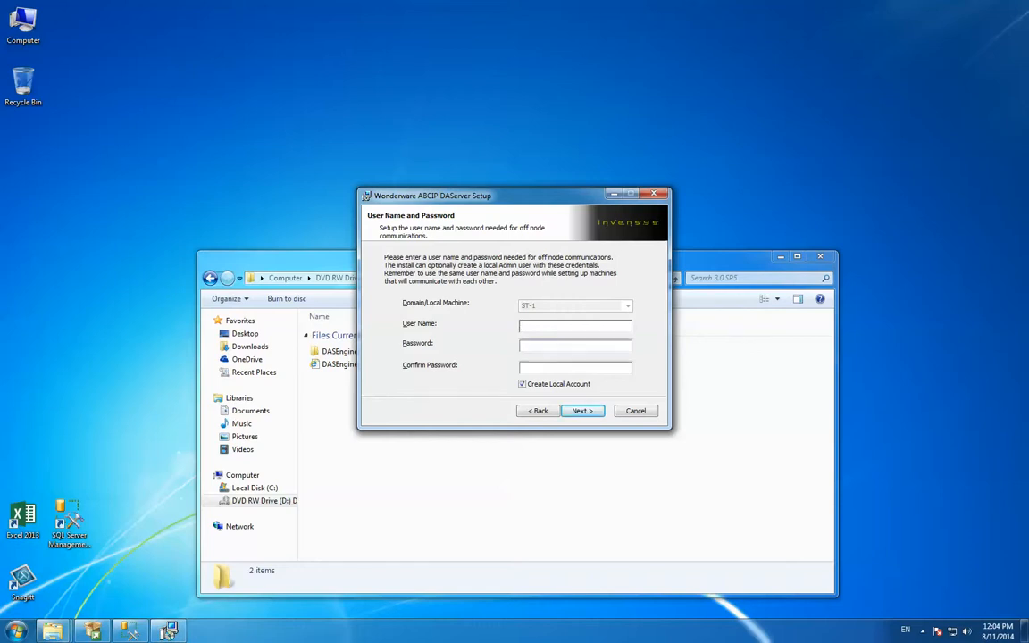
# Set the off-node communication user name to WW, then enter and confirm the account password
pyautogui.moveTo(527, 196); pyautogui.dragTo(520, 150)
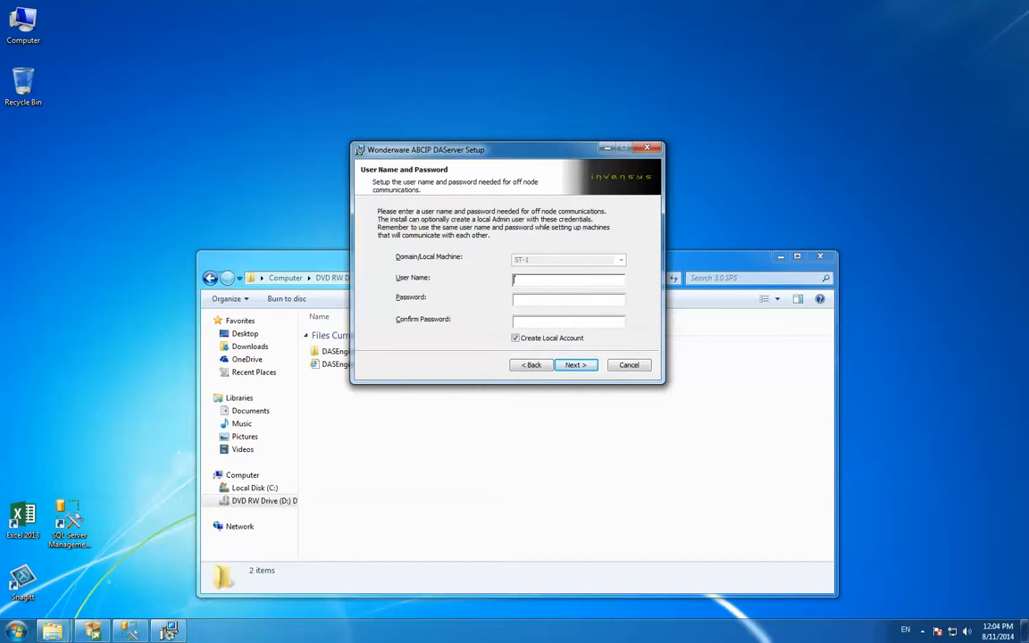
pyautogui.hotkey('shift', 'End')
pyautogui.press('Tab')
pyautogui.press('Tab')
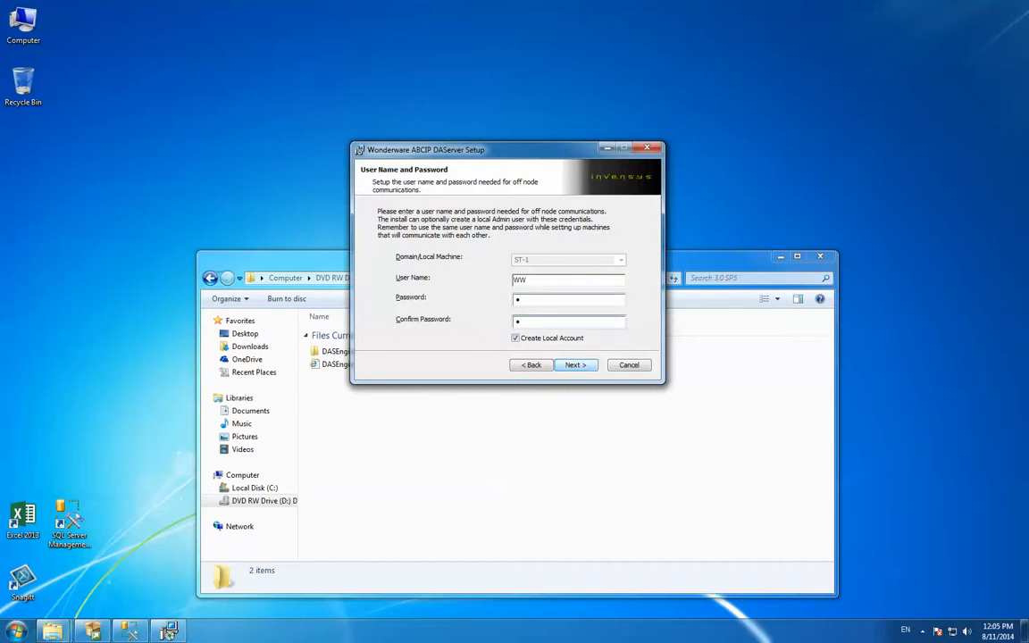
# Run the ABCIP DAServer installation with the local account and finish the setup wizard
pyautogui.press('Return')
pyautogui.press('Return')
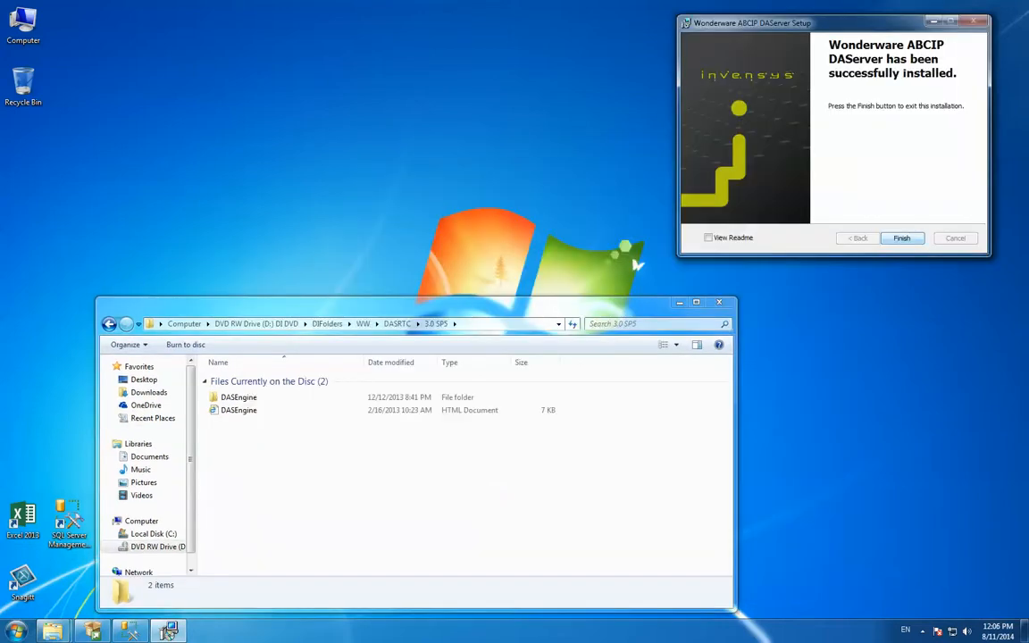
pyautogui.click(902, 238)
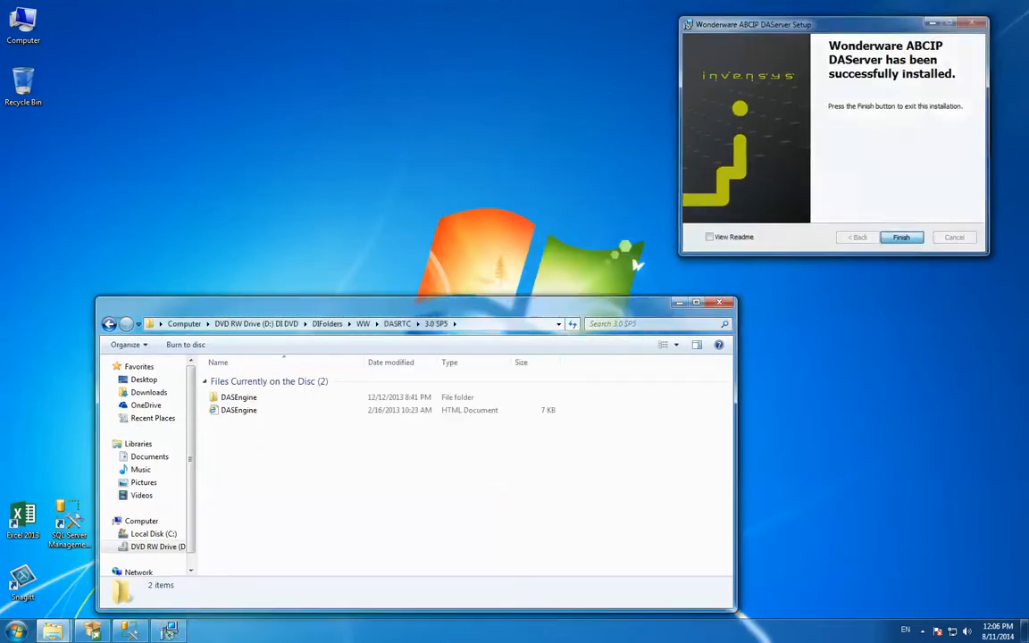
pyautogui.click(634, 365)
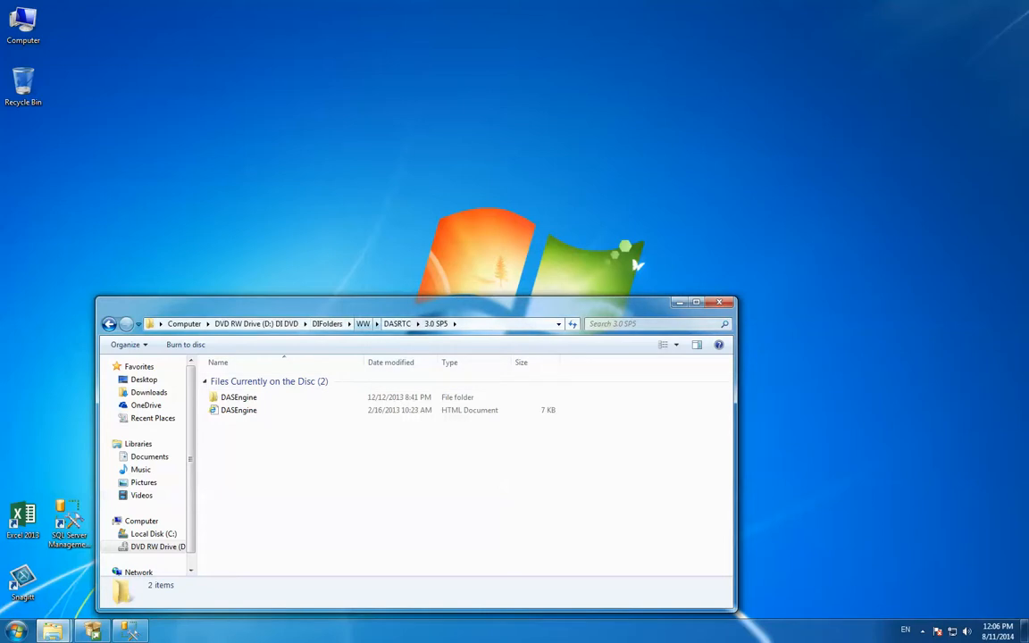
# Open the DIFolders\MB\MBTCP\3.0 SP1\DASMBTCP folder on the DVD and launch its Setup application
pyautogui.press('BackSpace')
pyautogui.press('BackSpace')
pyautogui.press('BackSpace')
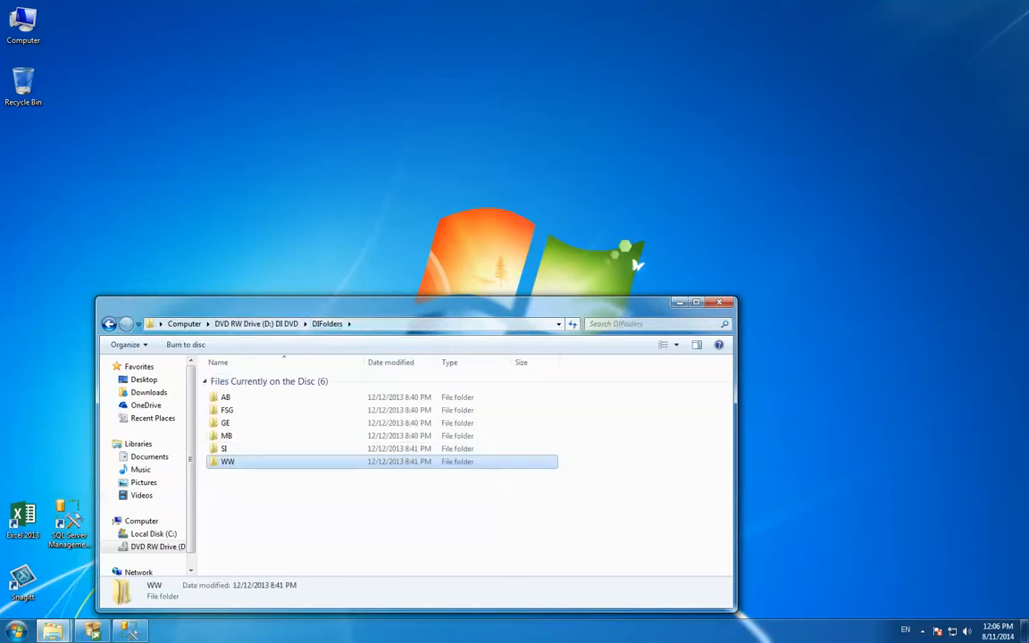
pyautogui.doubleClick(227, 436)
pyautogui.doubleClick(233, 397)
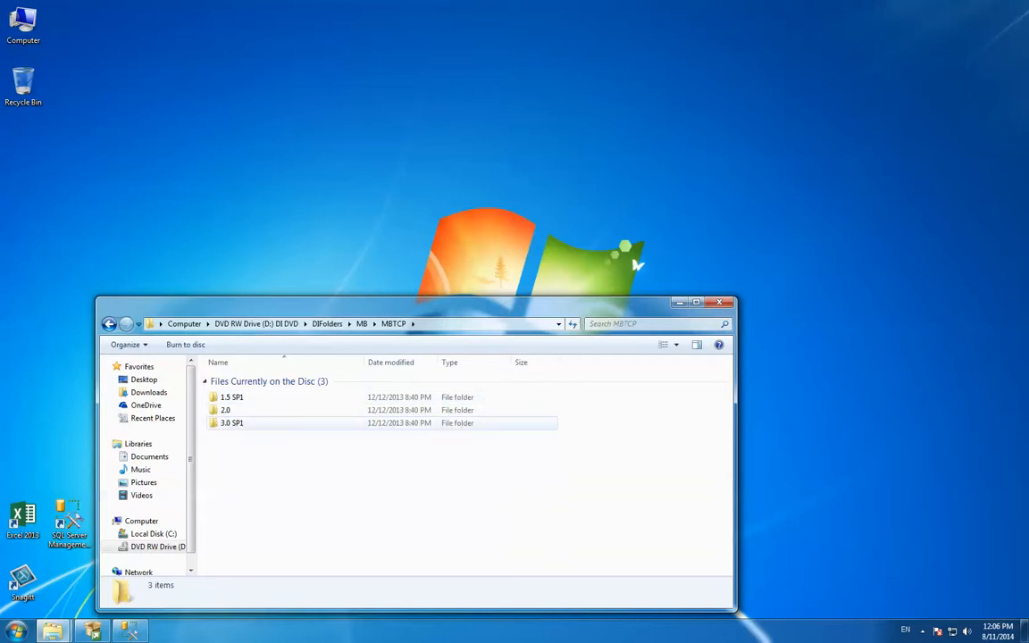
pyautogui.doubleClick(232, 423)
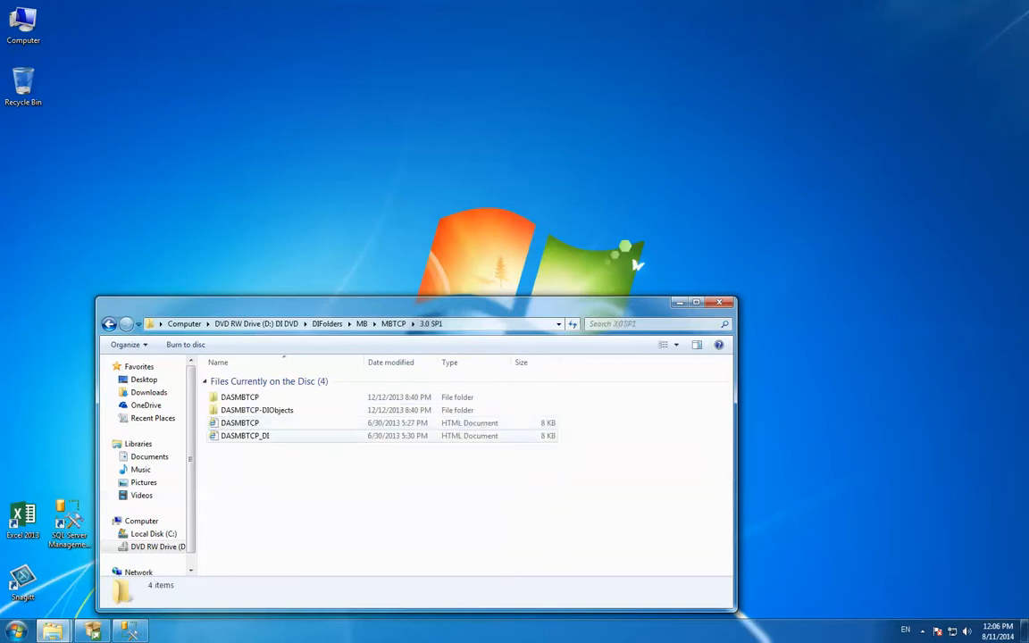
pyautogui.doubleClick(239, 398)
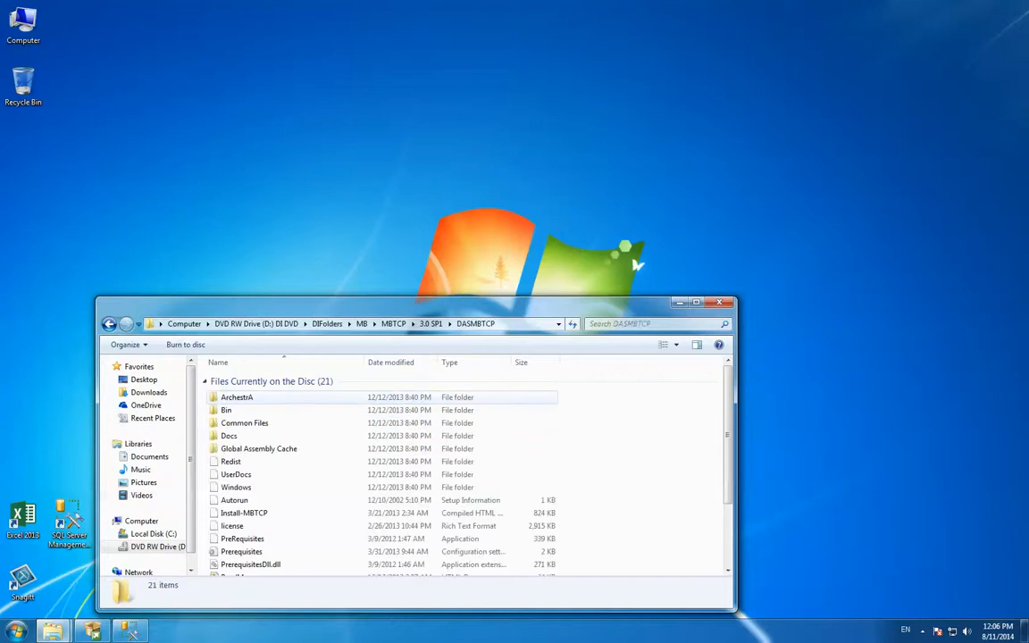
pyautogui.scroll(-3, 384, 473)
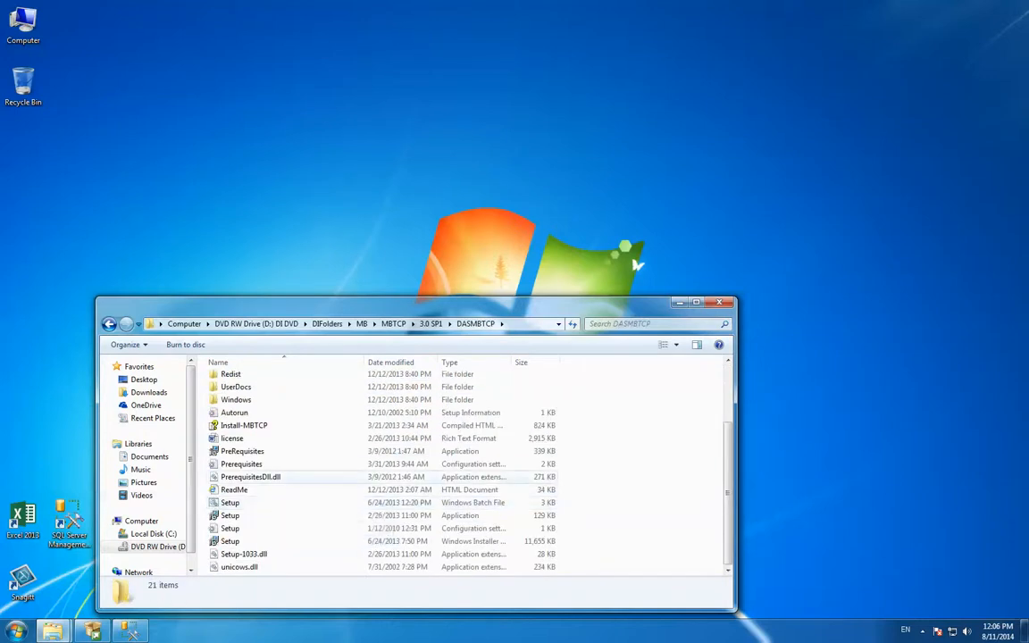
pyautogui.click(231, 515)
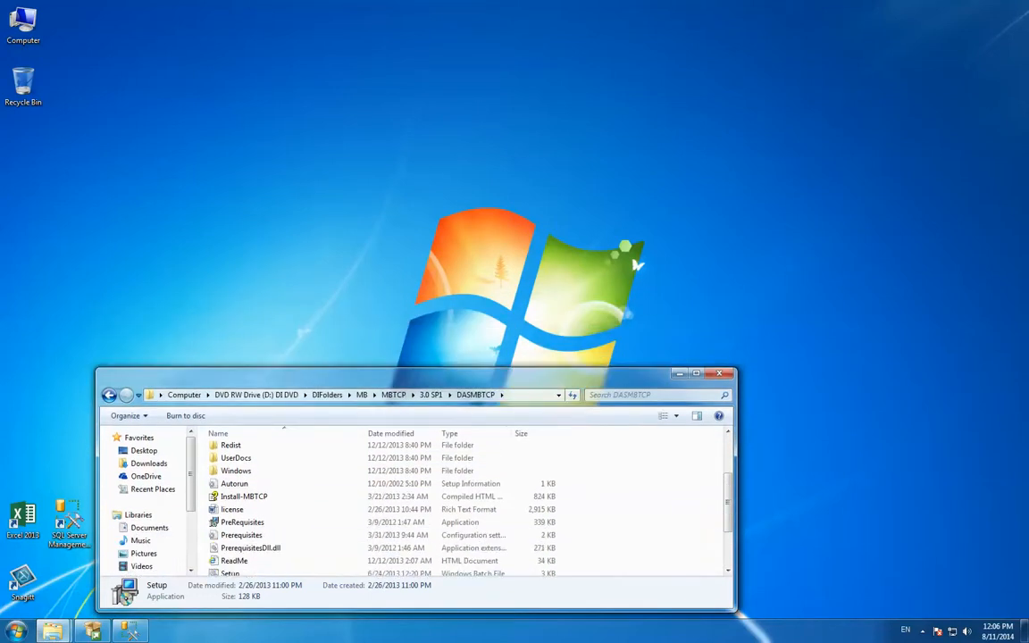
# Return to the DIFolders directory on the DVD and open the SI folder
pyautogui.click(327, 394)
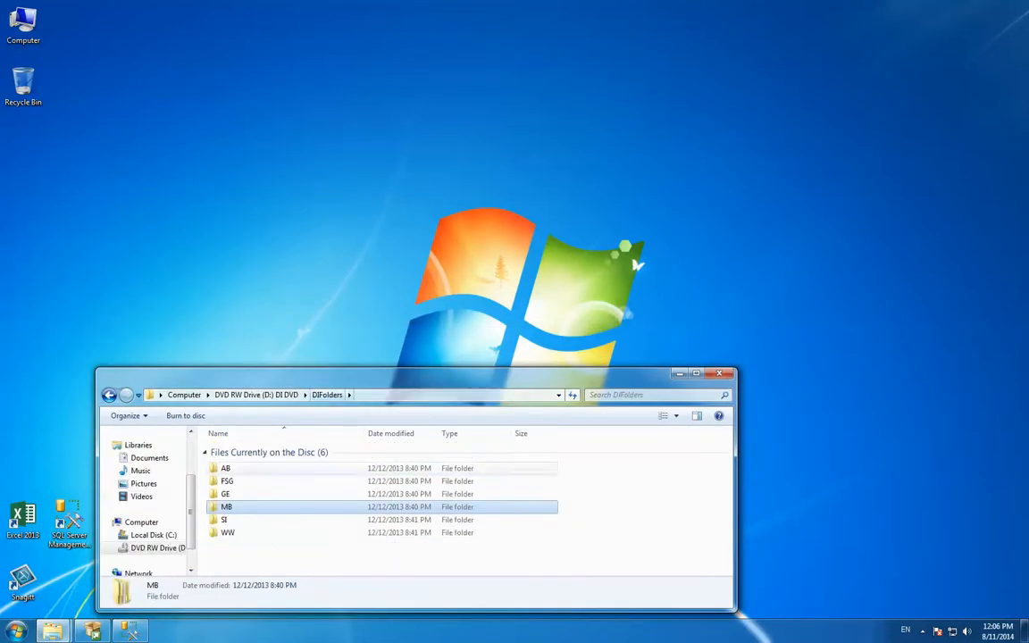
pyautogui.press('Down')
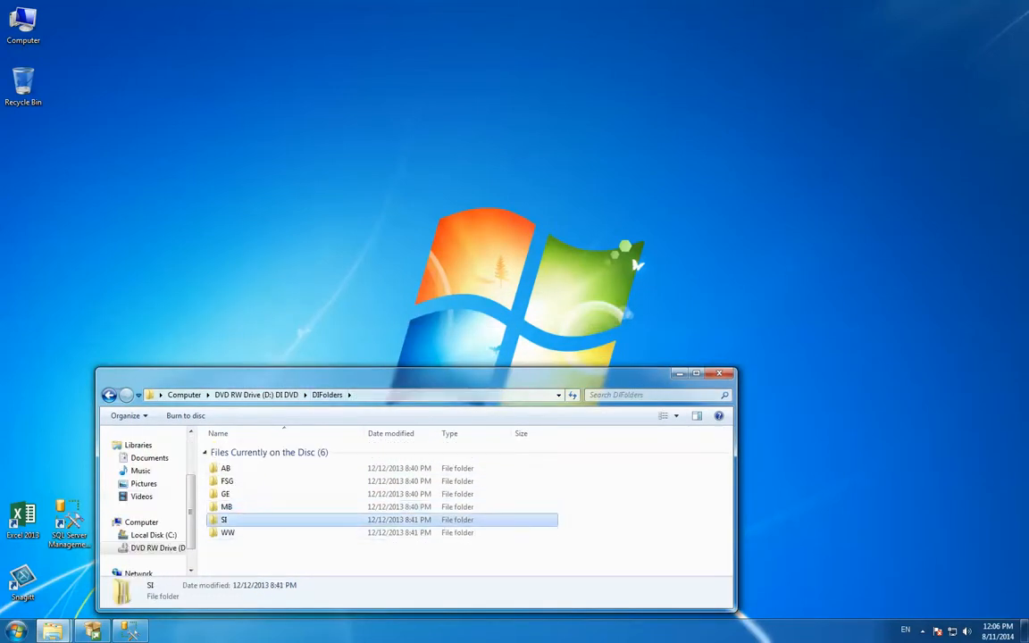
pyautogui.press('Return')
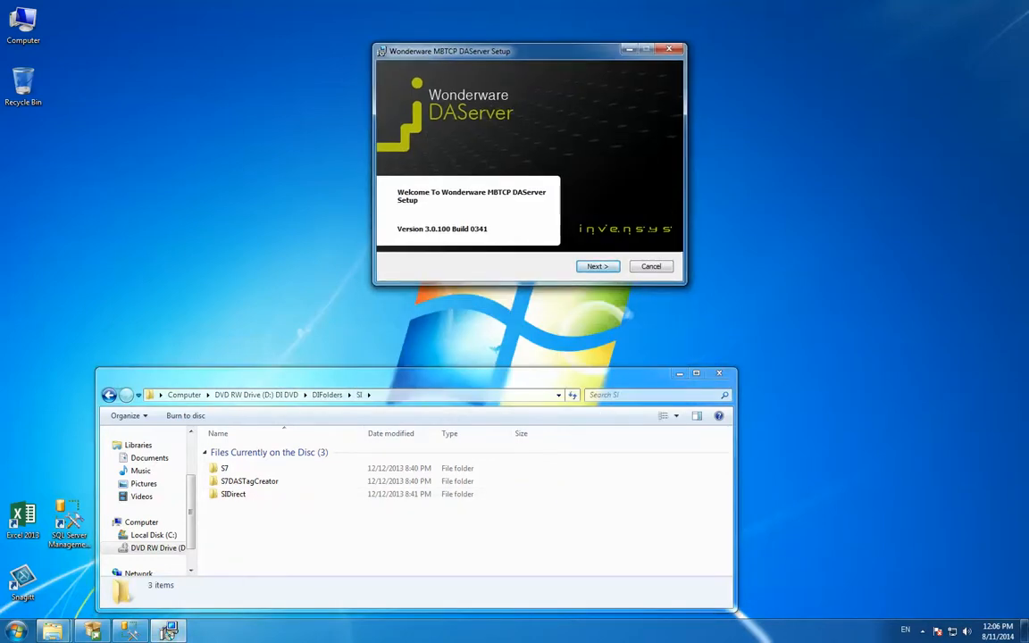
# Advance the Wonderware MBTCP DAServer setup through its pages and start the installation
pyautogui.press('Return')
pyautogui.click(480, 233)
pyautogui.click(597, 266)
pyautogui.click(598, 266)
pyautogui.press('Return')
pyautogui.press('Return')
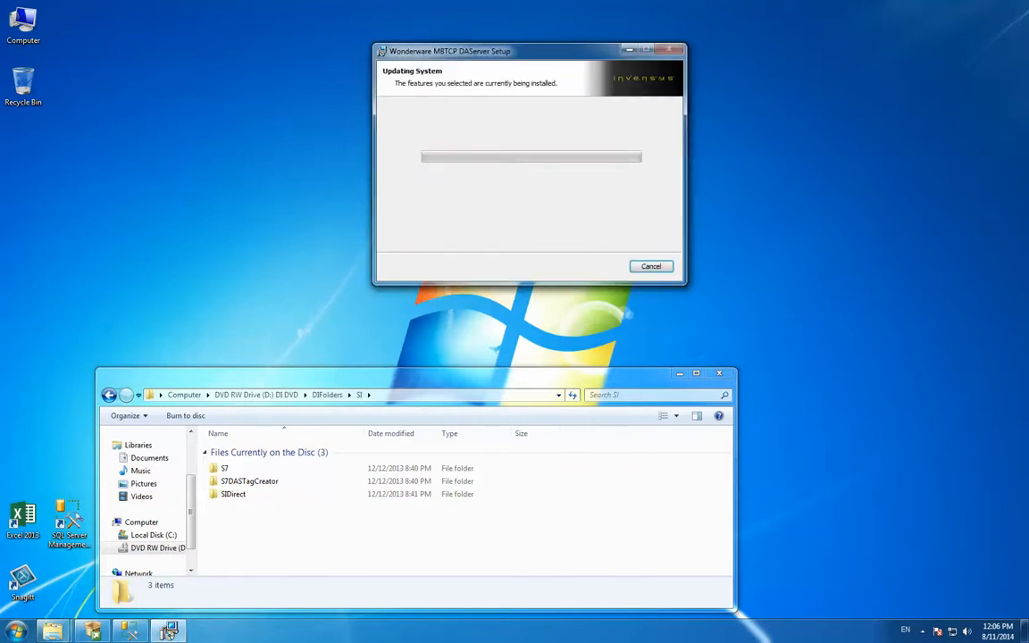
# Open SIDirect\3.0\DASSIDirect inside the SI folder and finish the MBTCP DAServer setup wizard
pyautogui.moveTo(444, 374); pyautogui.dragTo(511, 348)
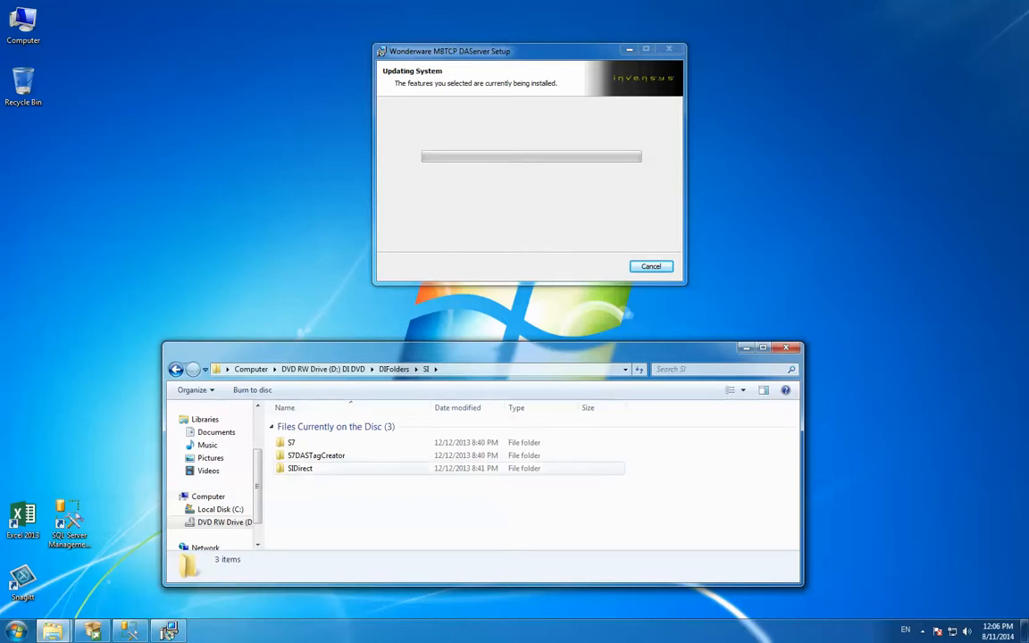
pyautogui.doubleClick(300, 468)
pyautogui.doubleClick(294, 468)
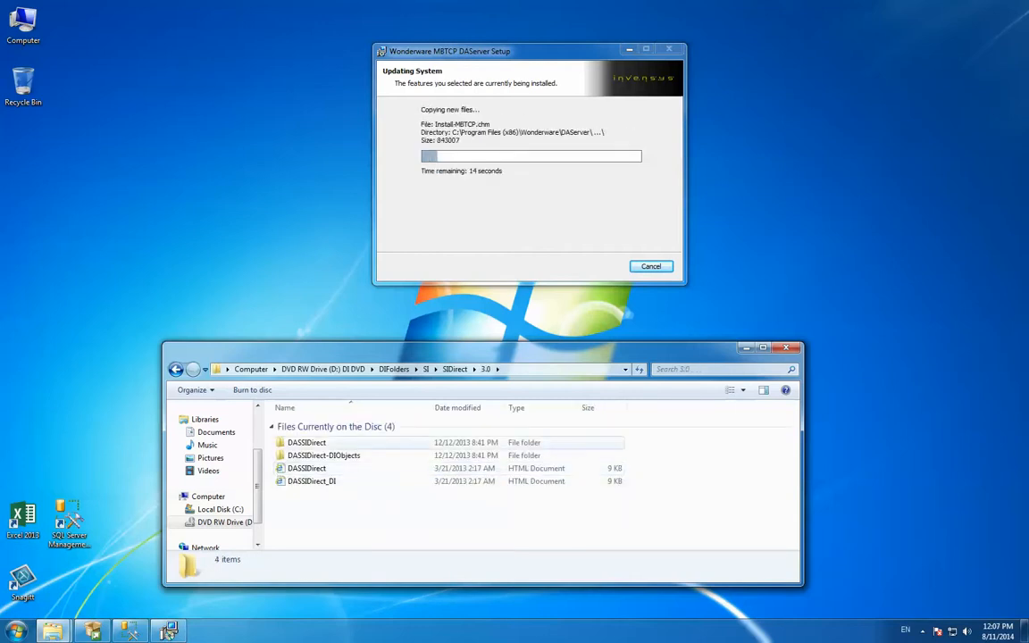
pyautogui.doubleClick(306, 443)
pyautogui.scroll(-4, 402, 482)
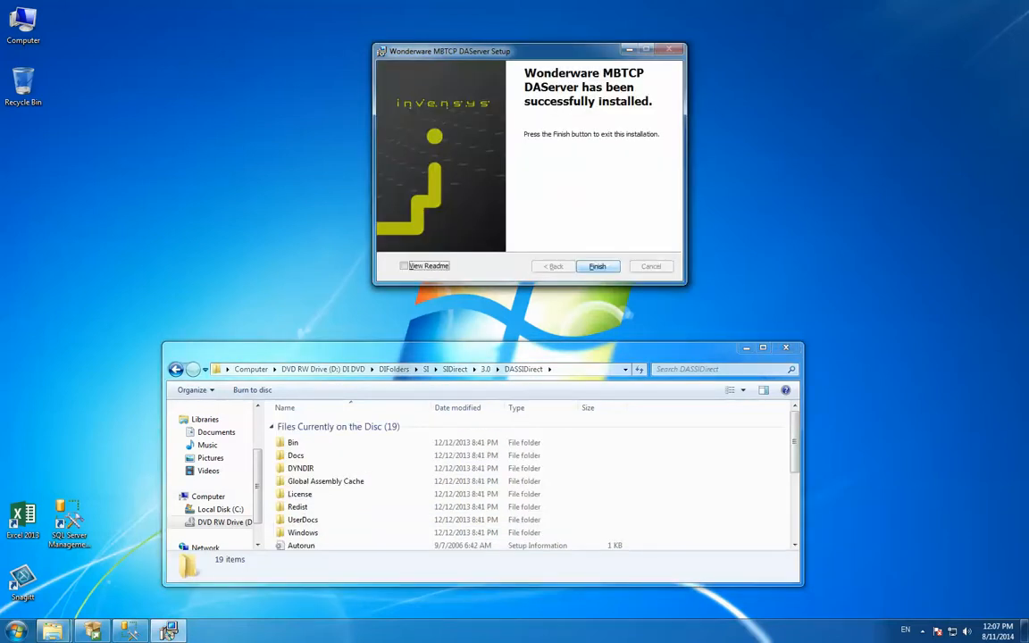
pyautogui.click(597, 266)
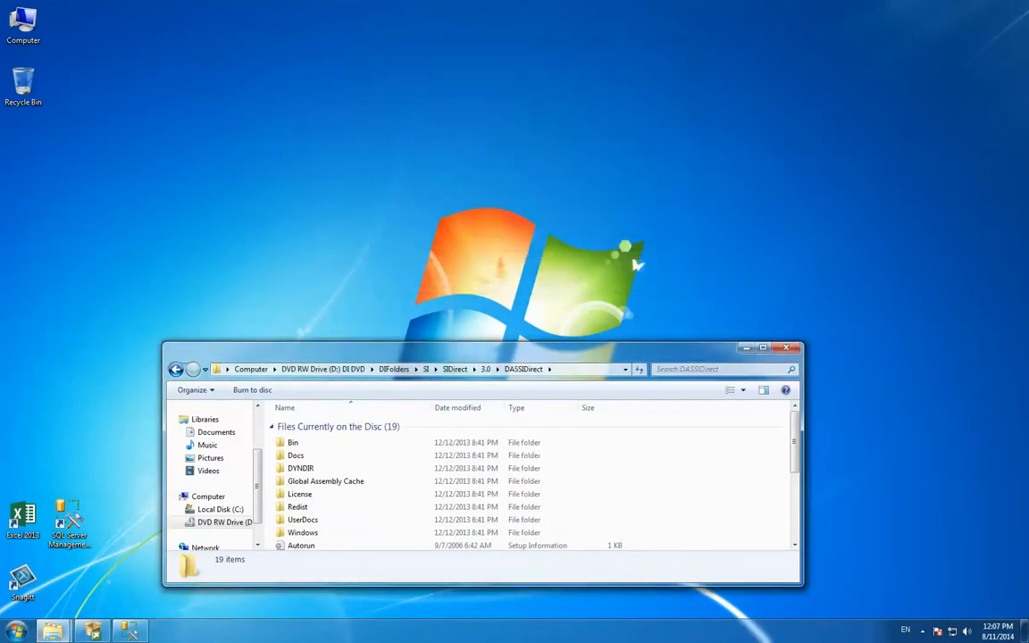
# Try to install the SIDirect DAServer from the Setup Windows Installer package in DASSIDirect
pyautogui.scroll(-4, 336, 513)
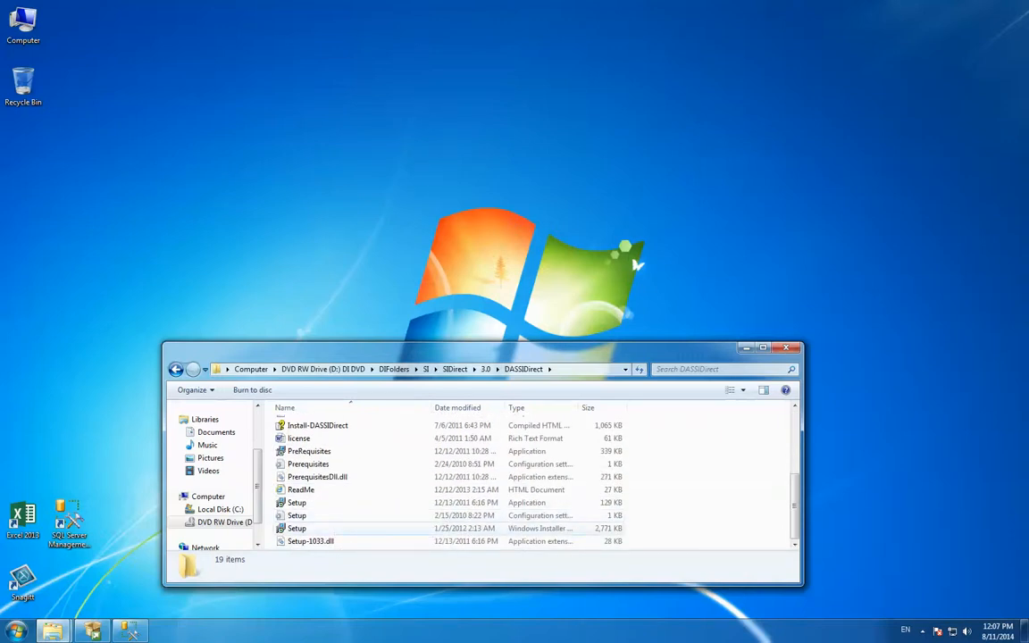
pyautogui.doubleClick(297, 528)
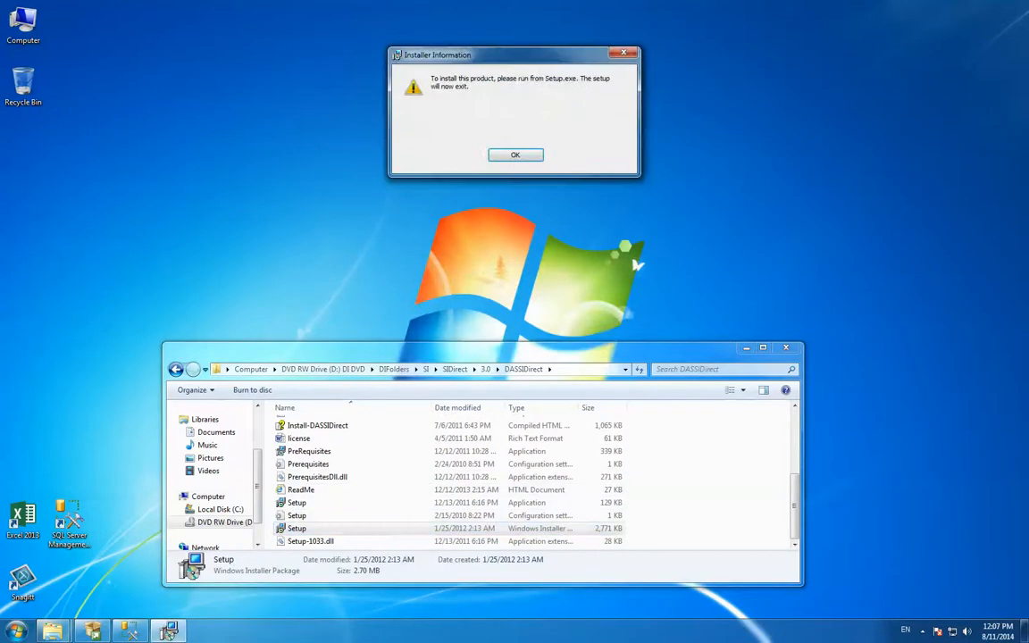
pyautogui.press('Return')
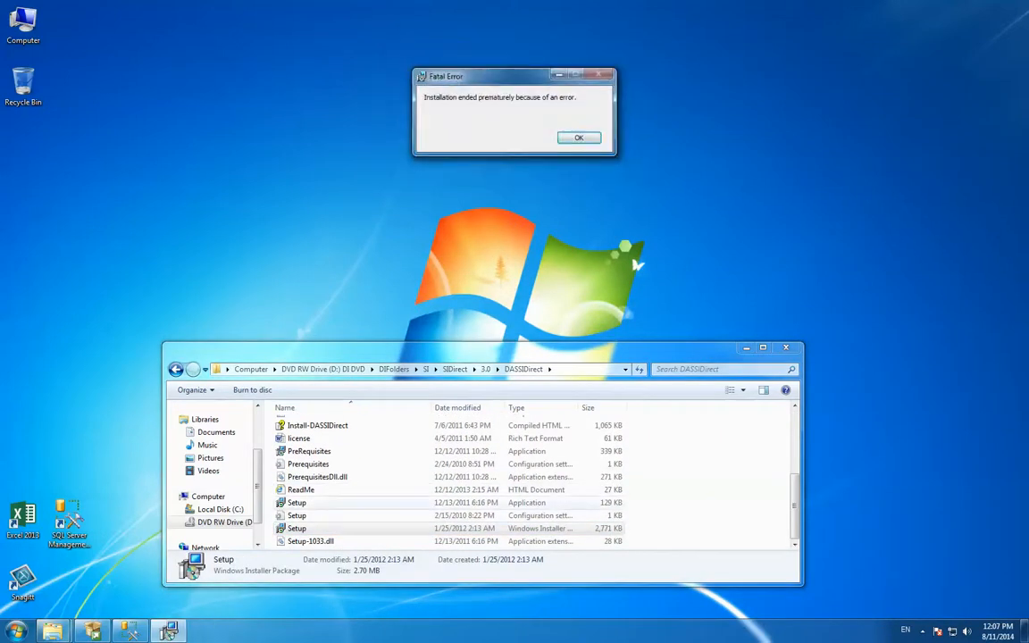
# Dismiss the installer error and launch the Setup application in DASSIDirect, moving the folder window clear of the wizard
pyautogui.click(297, 503)
pyautogui.click(579, 137)
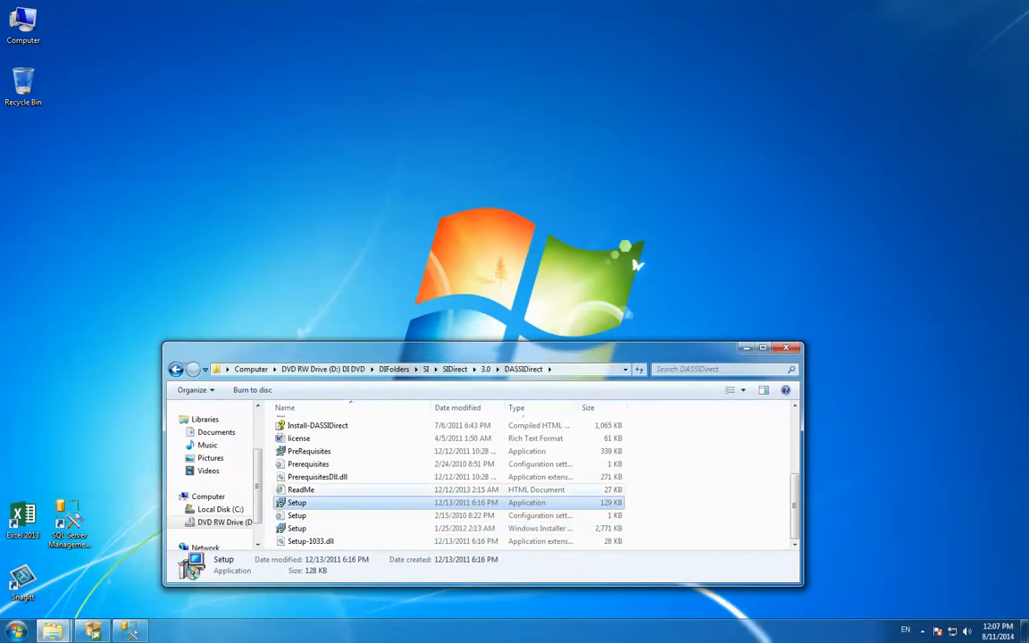
pyautogui.moveTo(482, 342); pyautogui.dragTo(482, 401)
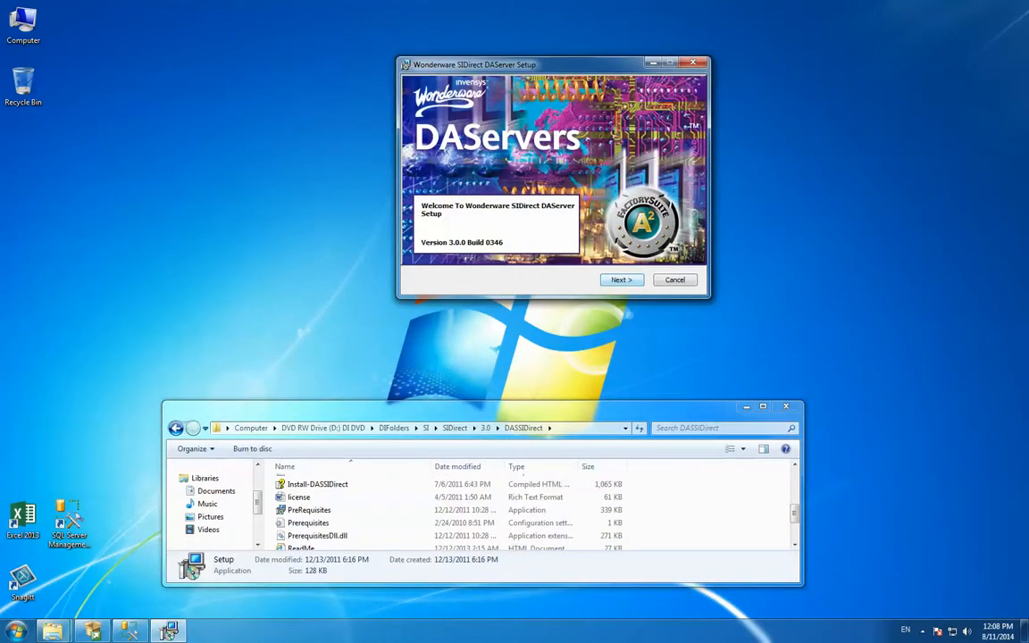
# Advance the Wonderware SIDirect DAServer setup past the admin installation warning notes and remaining pages, and start the installation
pyautogui.click(620, 279)
pyautogui.click(502, 246)
pyautogui.click(620, 279)
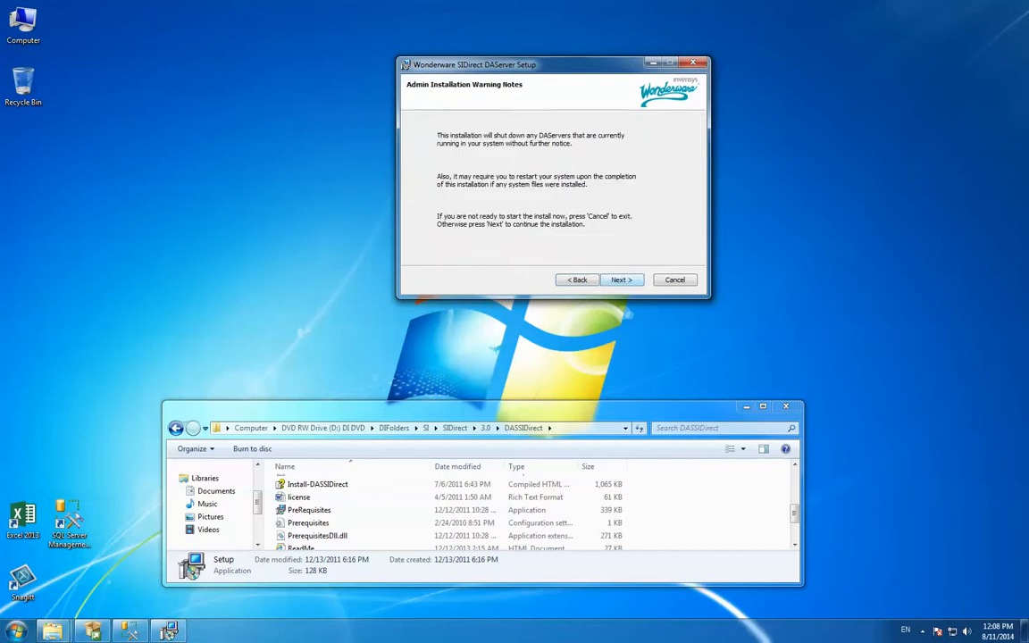
pyautogui.click(621, 280)
pyautogui.click(621, 280)
pyautogui.click(620, 279)
pyautogui.click(621, 280)
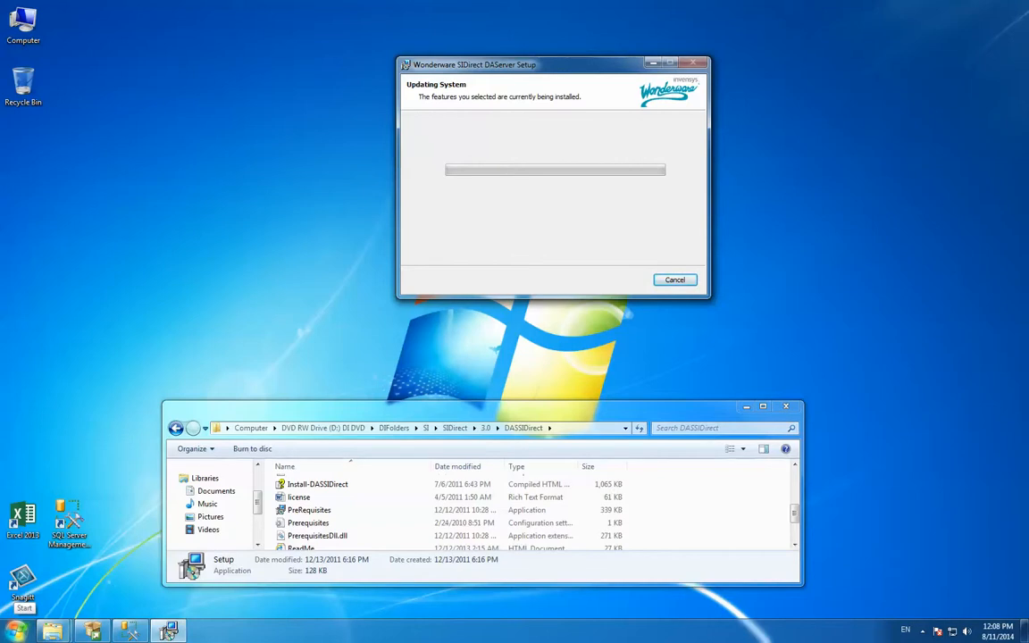
# Create a desktop shortcut for System Management Console from the Wonderware program group
pyautogui.click(16, 629)
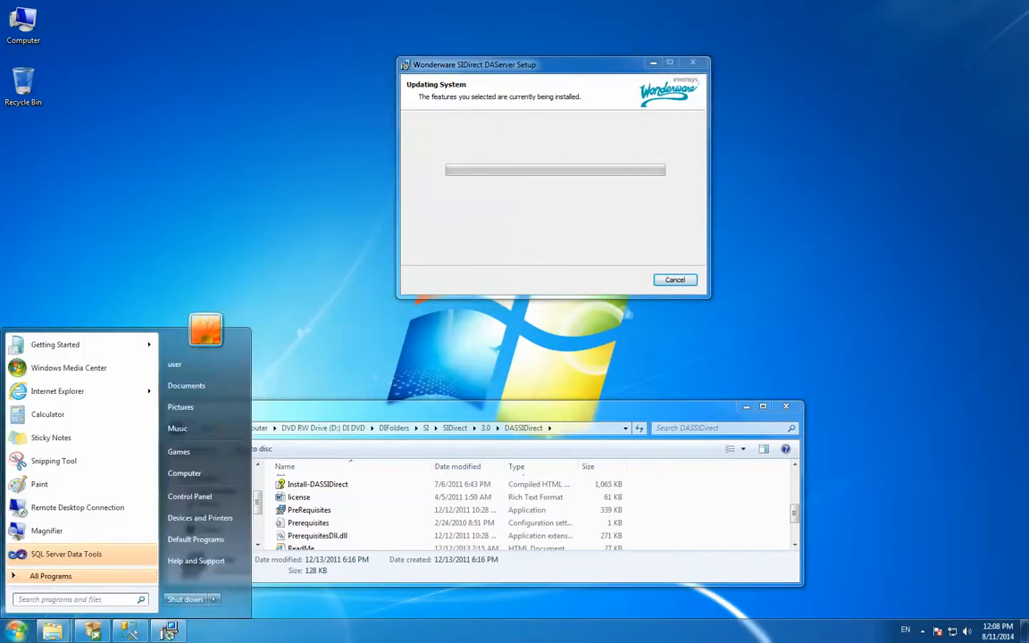
pyautogui.click(51, 576)
pyautogui.scroll(-3, 51, 555)
pyautogui.click(46, 561)
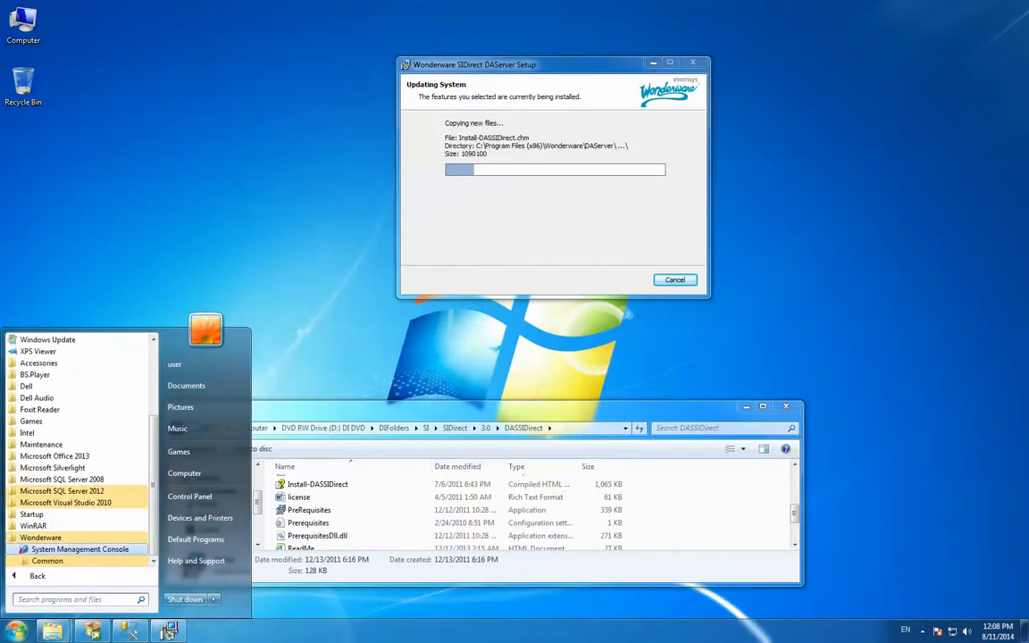
pyautogui.rightClick(73, 548)
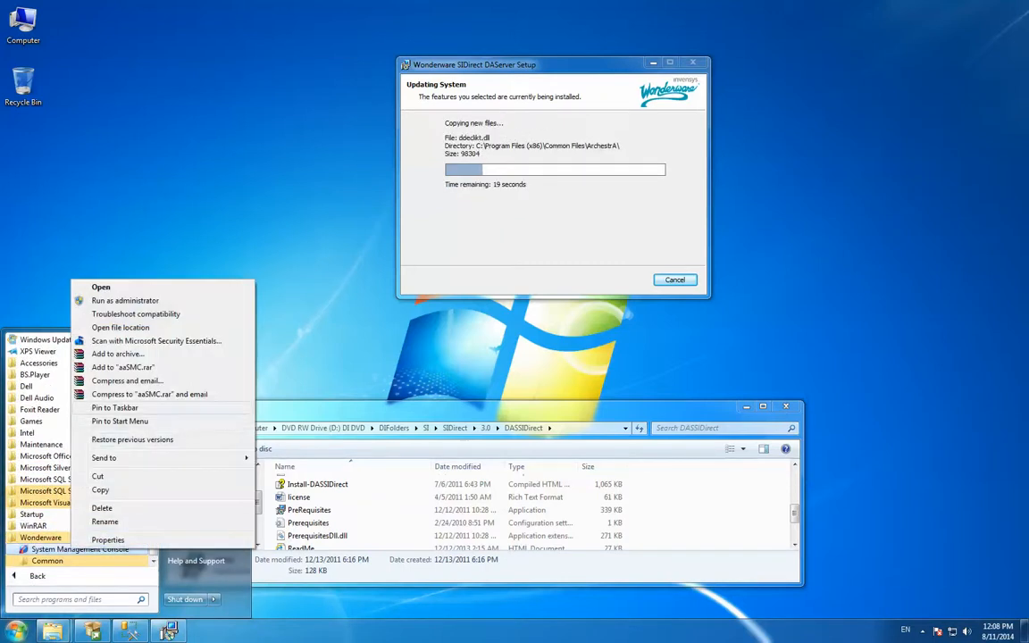
pyautogui.moveTo(125, 457)
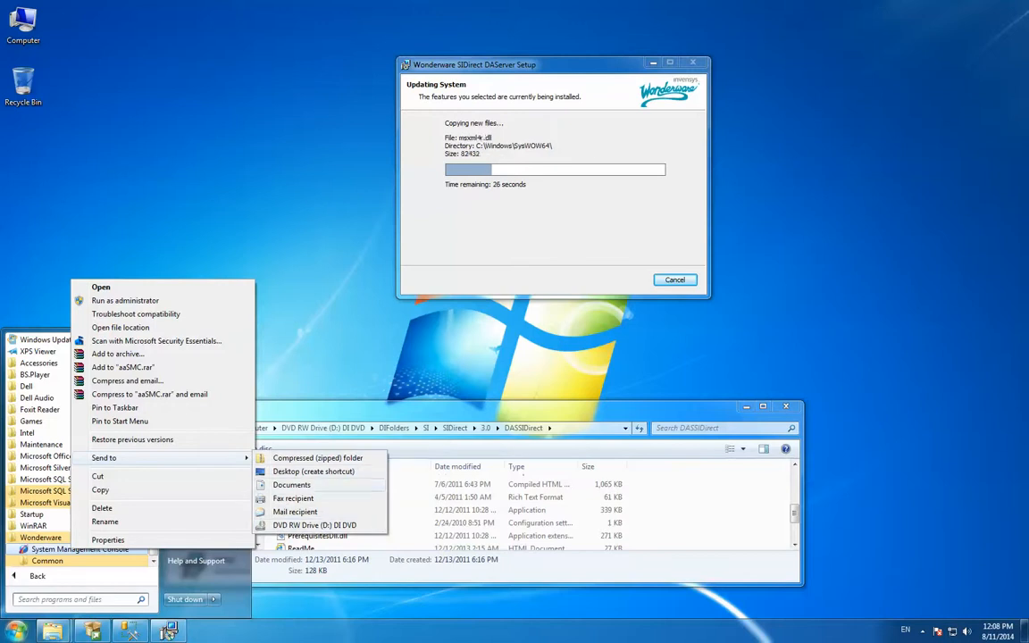
pyautogui.click(313, 470)
pyautogui.press('Escape')
# Rearrange the desktop shortcuts, placing System Management Console beside SQL Server Management Studio near the taskbar and Excel 2013 above Snagit
pyautogui.moveTo(22, 150); pyautogui.dragTo(69, 457)
pyautogui.moveTo(22, 516); pyautogui.dragTo(24, 389)
pyautogui.moveTo(69, 457); pyautogui.dragTo(24, 521)
pyautogui.moveTo(23, 578); pyautogui.dragTo(27, 331)
pyautogui.click(23, 518)
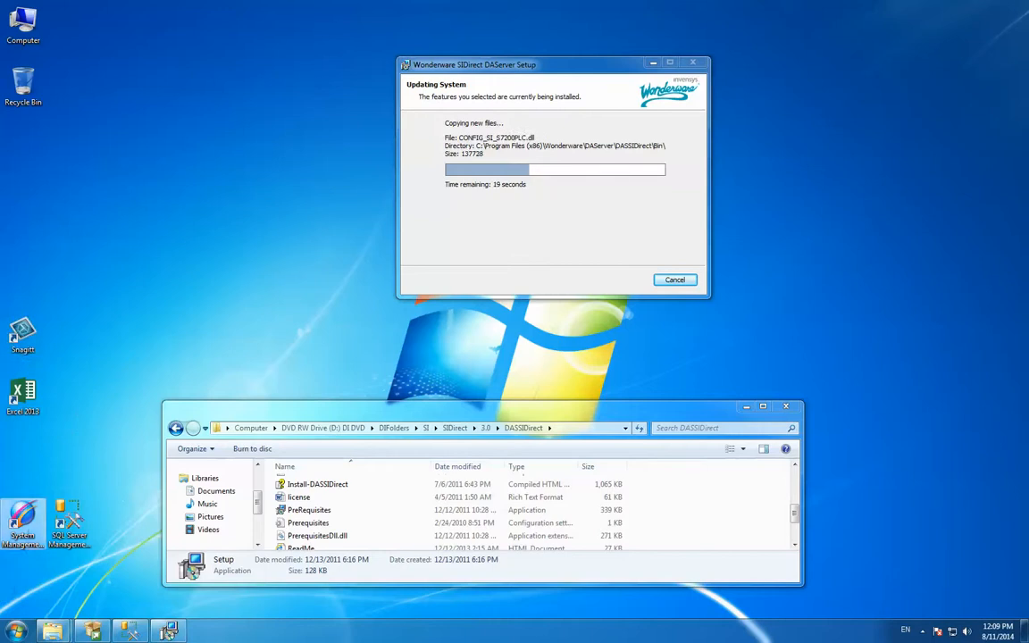
pyautogui.moveTo(23, 517); pyautogui.dragTo(24, 579)
pyautogui.moveTo(69, 516); pyautogui.dragTo(70, 578)
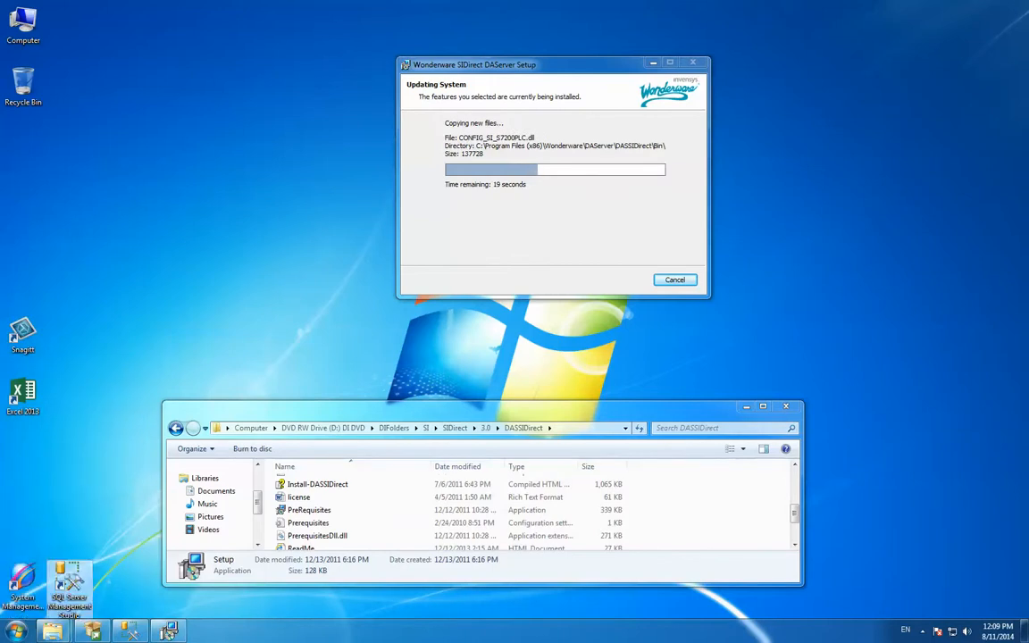
pyautogui.moveTo(22, 392); pyautogui.dragTo(27, 268)
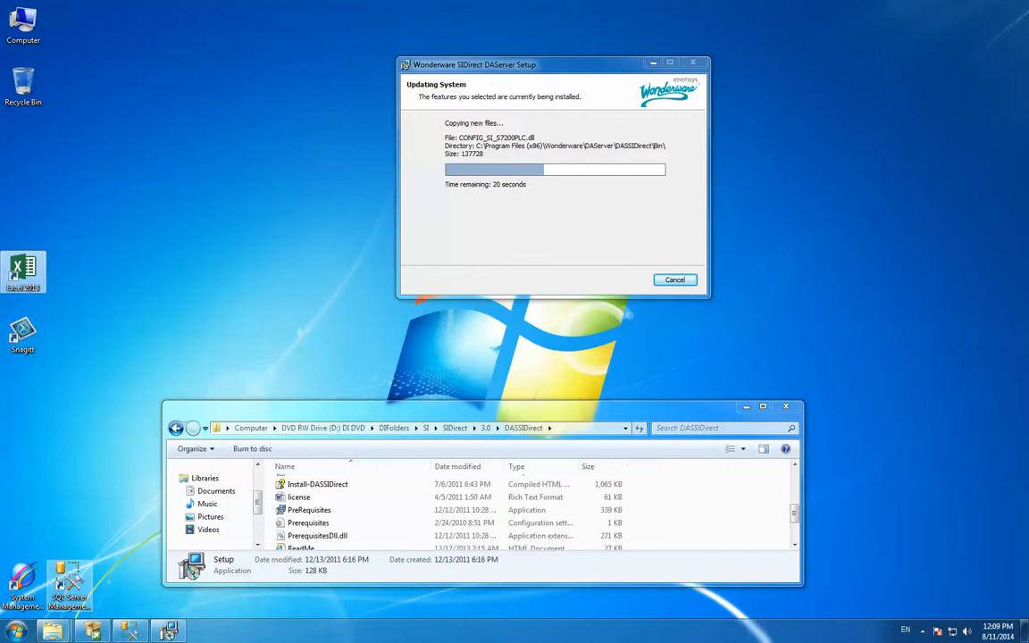
# Examine the GE\GESRTP\2.0 folder in DIFolders on the DVD for its DAServer, and return to DIFolders
pyautogui.moveTo(357, 409); pyautogui.dragTo(414, 358)
pyautogui.click(451, 377)
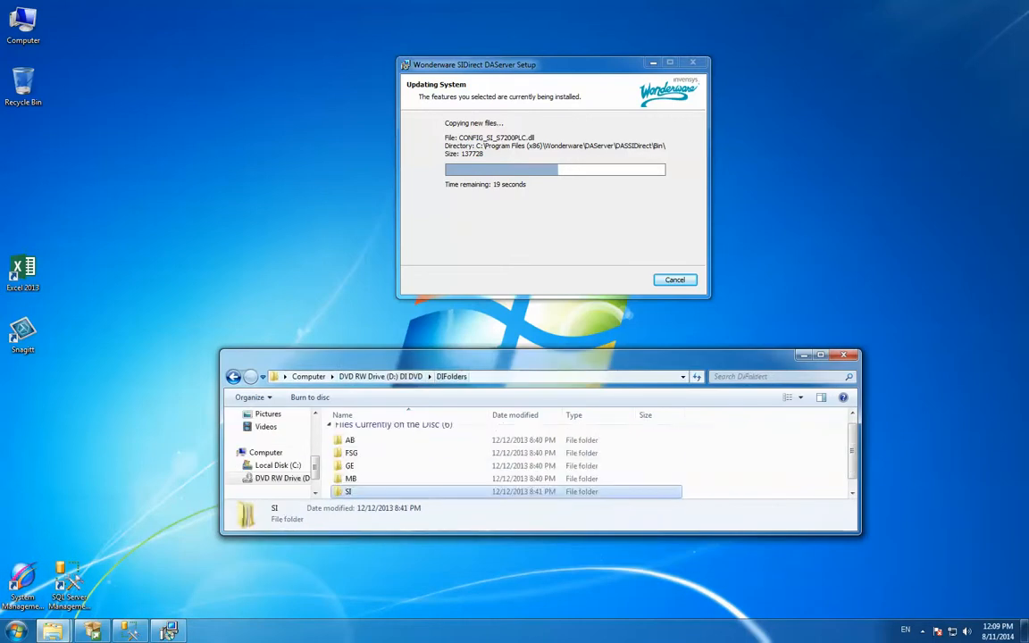
pyautogui.moveTo(523, 534); pyautogui.dragTo(523, 605)
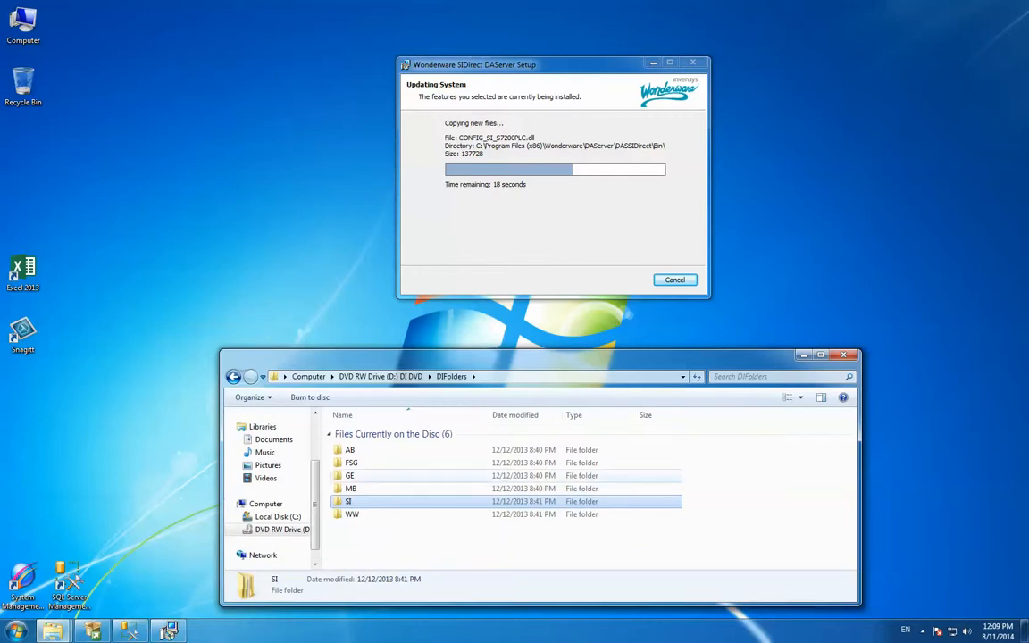
pyautogui.doubleClick(349, 475)
pyautogui.doubleClick(357, 449)
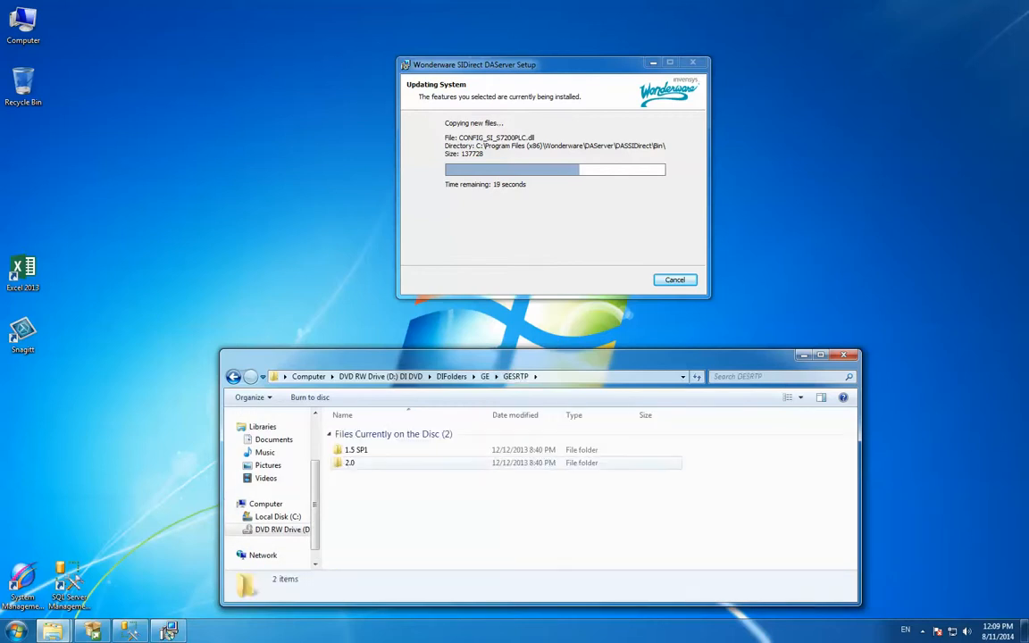
pyautogui.doubleClick(350, 463)
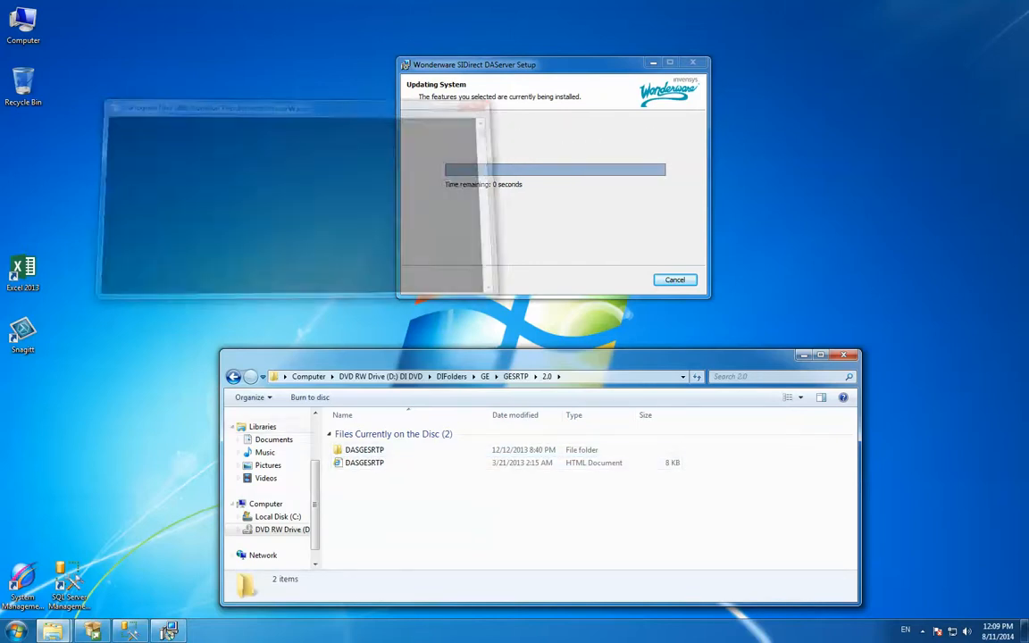
pyautogui.press('BackSpace')
pyautogui.press('BackSpace')
pyautogui.press('BackSpace')
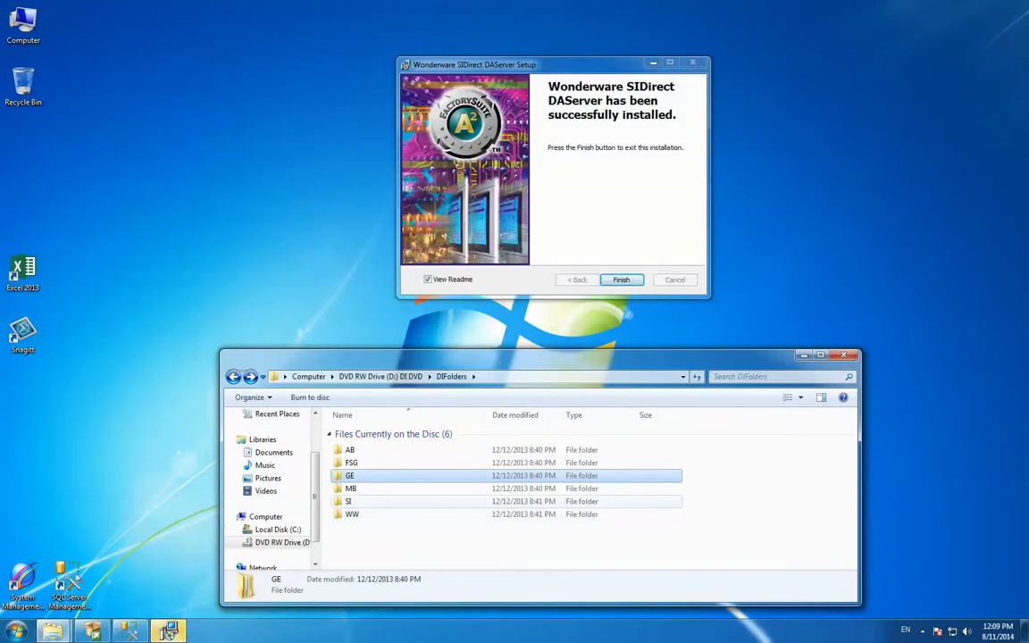
# Finish the Wonderware SIDirect DAServer setup wizard
pyautogui.click(428, 279)
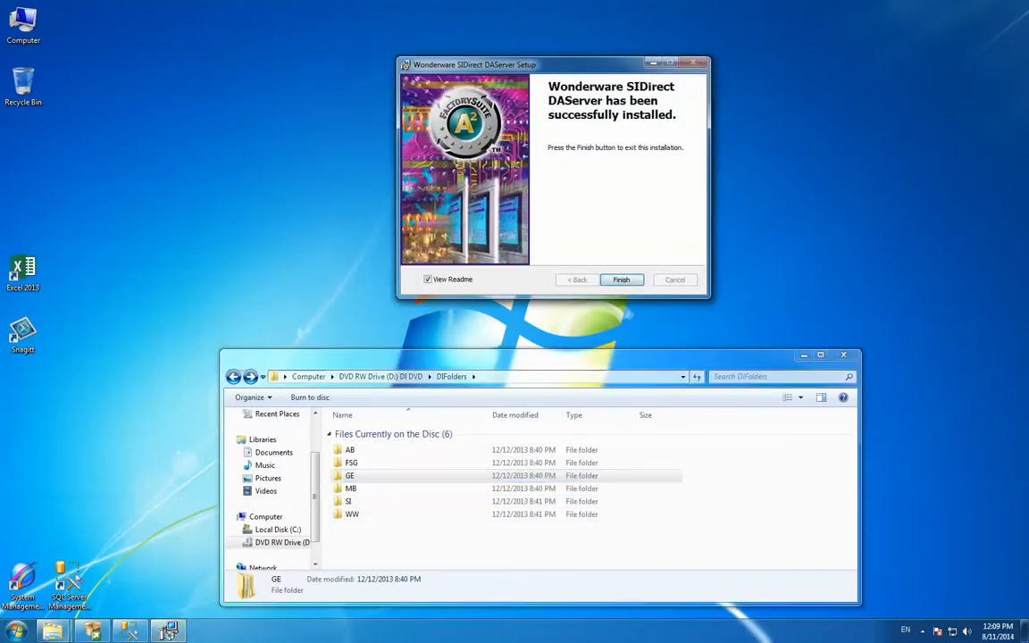
pyautogui.click(620, 279)
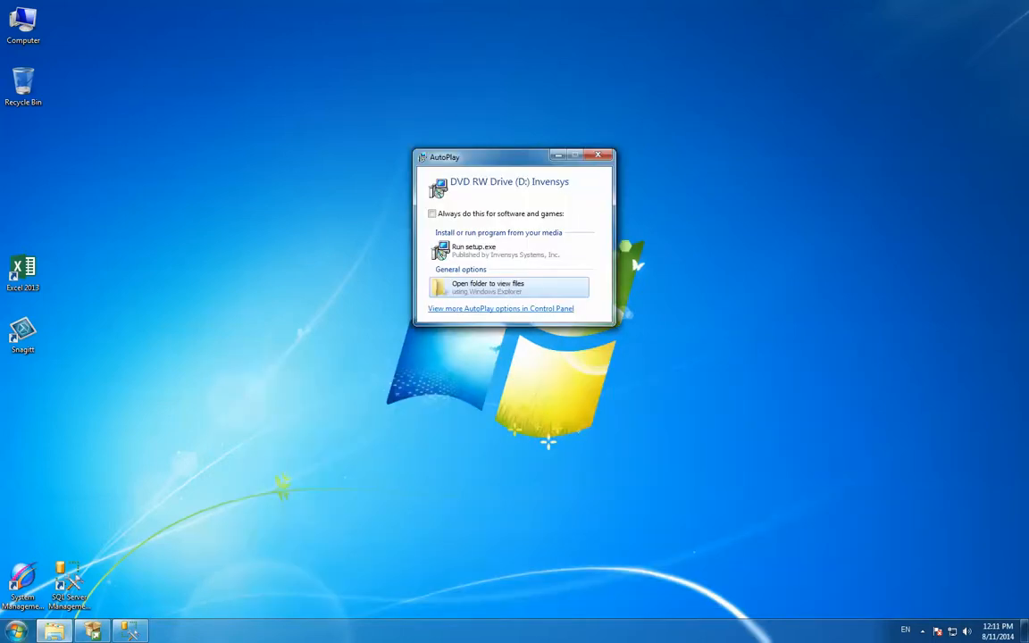
# Open System Management Console and show the Local node's messages in the Log Viewer's Default Group
pyautogui.doubleClick(24, 579)
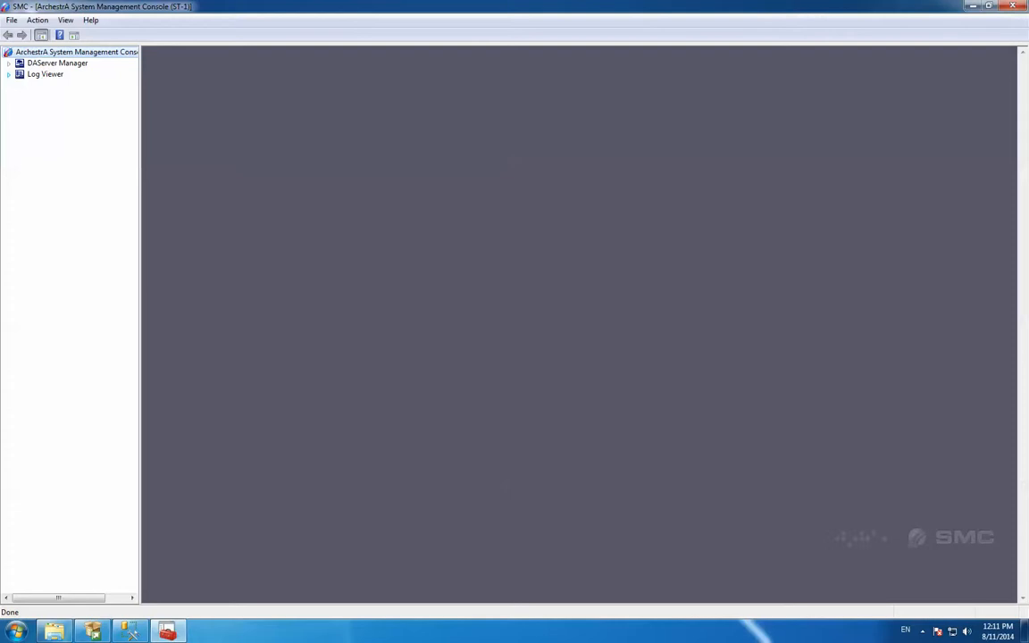
pyautogui.click(9, 74)
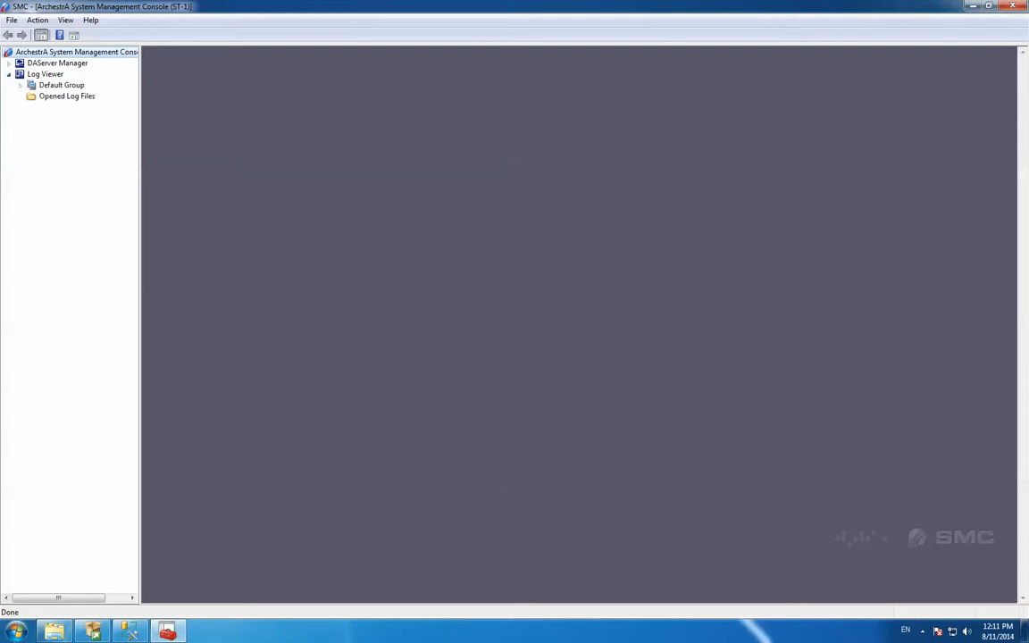
pyautogui.click(20, 84)
pyautogui.click(59, 96)
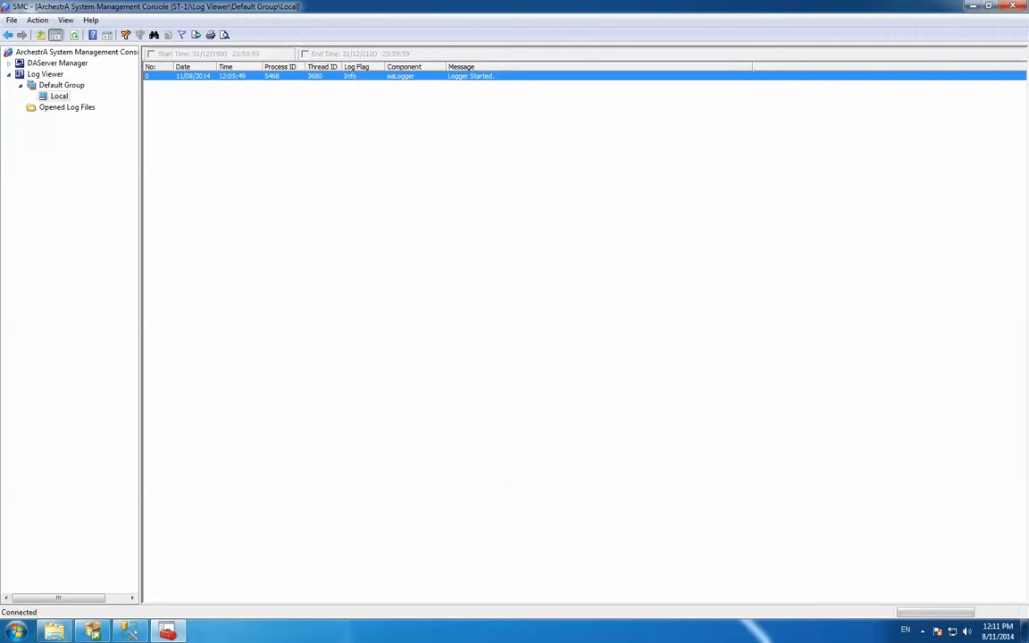
# Configure the Log Viewer's storage to limit the total disk space for log messages to 1000 MB
pyautogui.click(38, 20)
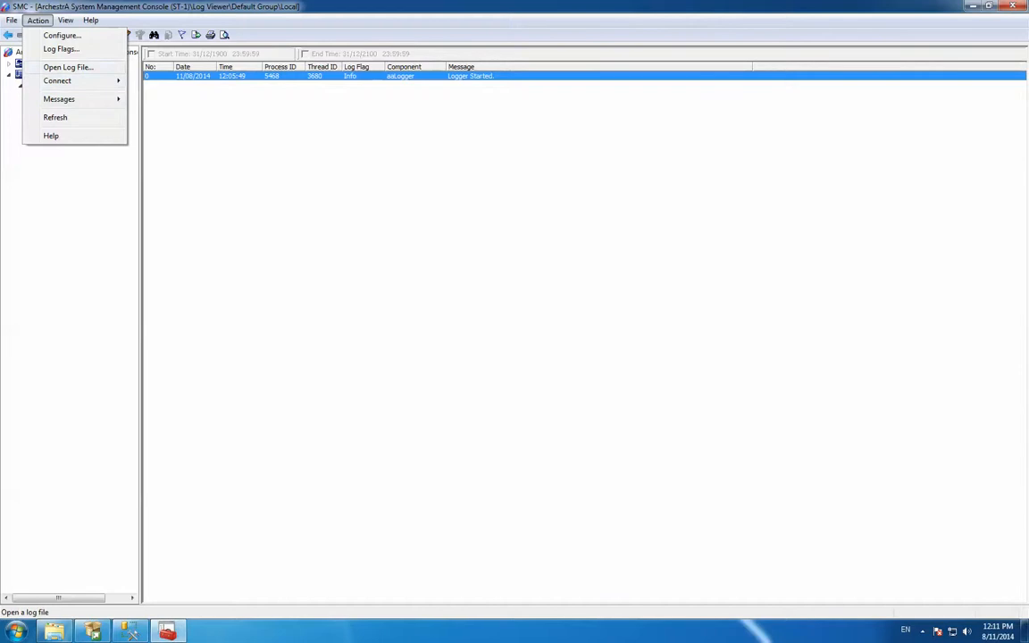
pyautogui.click(62, 36)
pyautogui.click(534, 258)
pyautogui.click(452, 235)
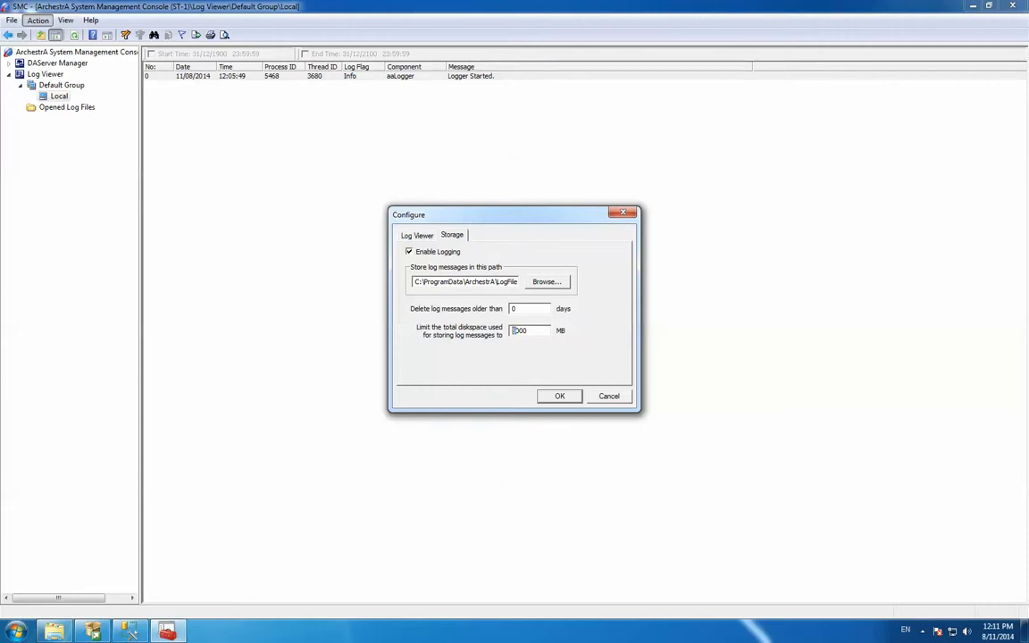
pyautogui.write('1')
pyautogui.click(417, 235)
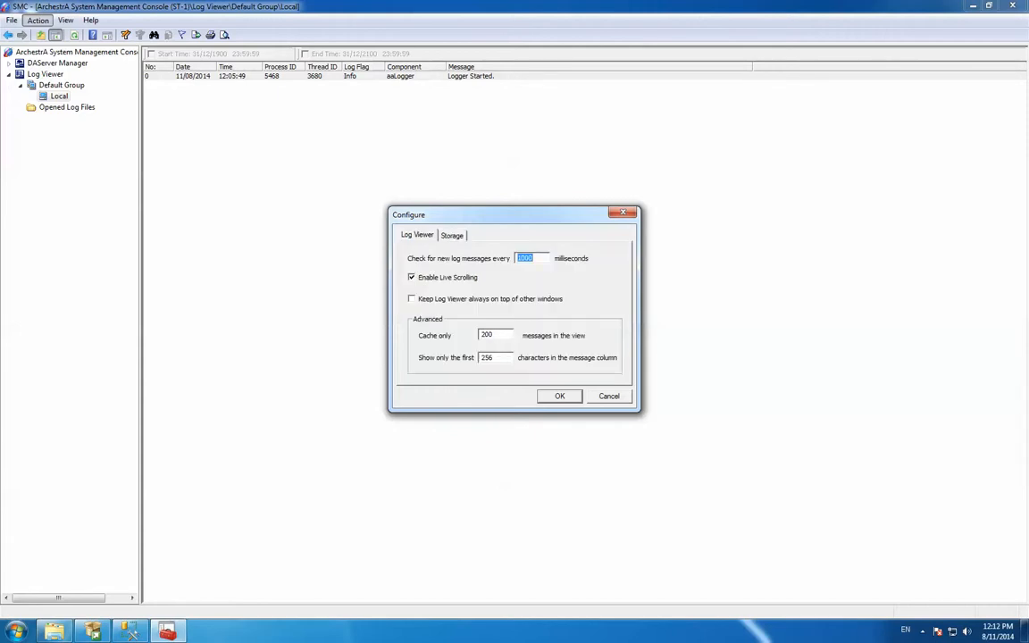
pyautogui.click(533, 258)
pyautogui.moveTo(522, 258); pyautogui.dragTo(517, 258)
pyautogui.click(560, 396)
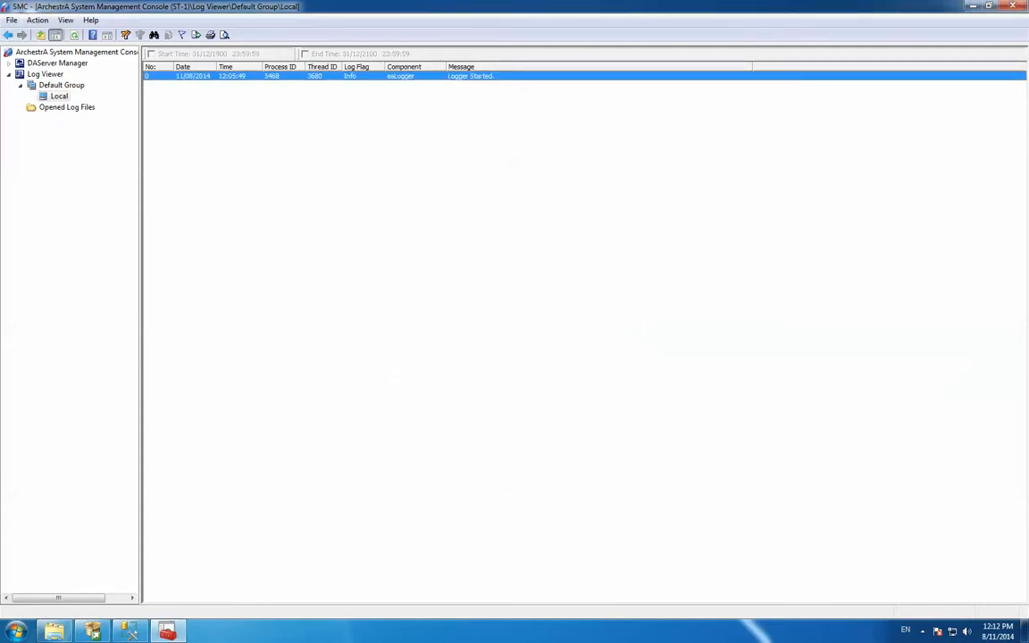
pyautogui.rightClick(57, 97)
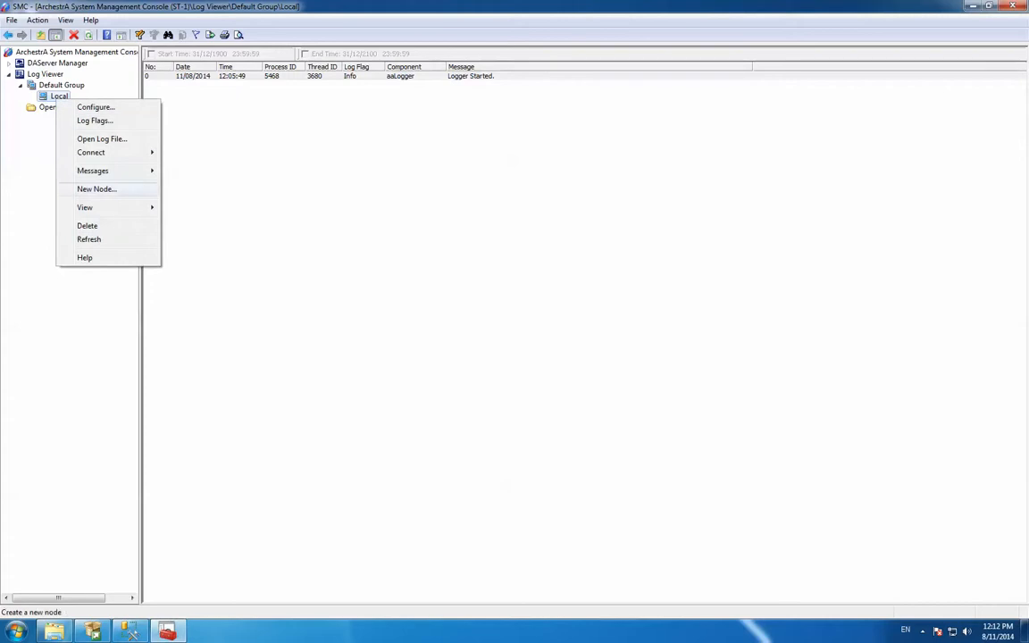
pyautogui.moveTo(93, 171)
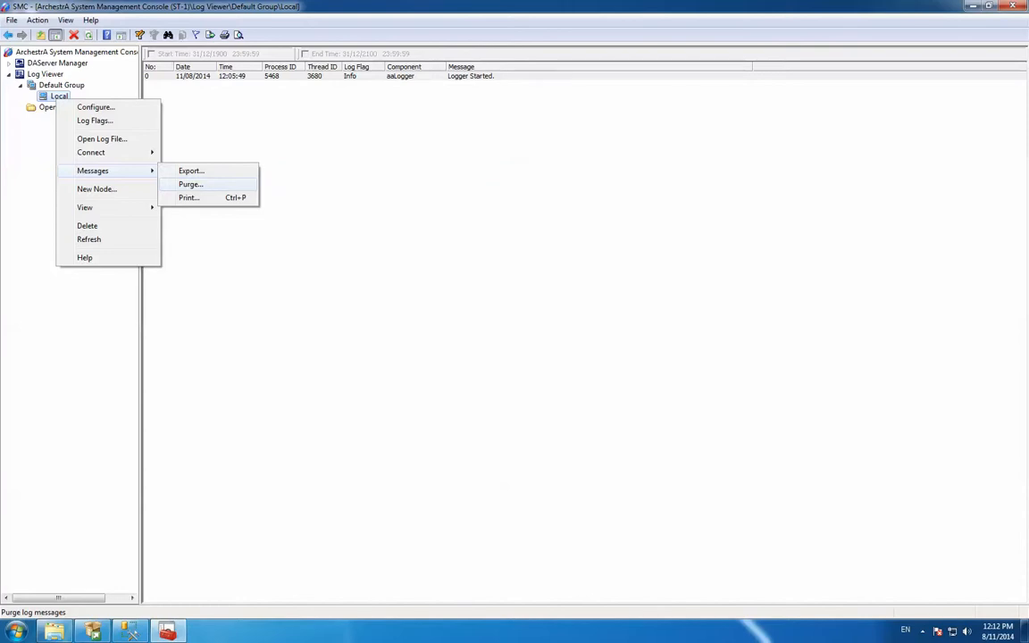
pyautogui.click(375, 76)
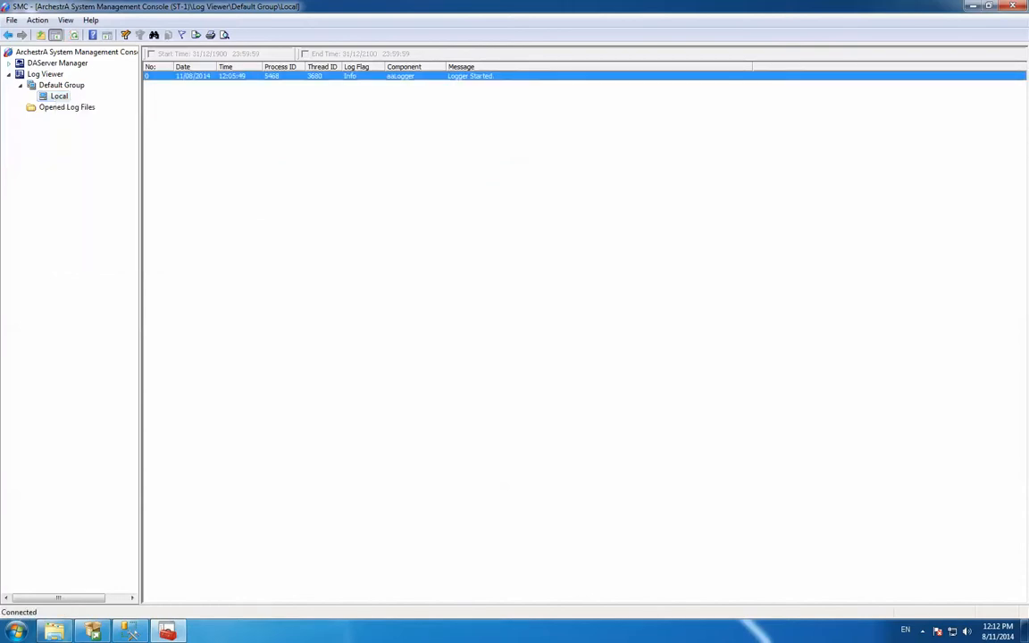
# Expand DAServer Manager down to the DAServers on the Local node and widen the tree pane to show their full names
pyautogui.click(9, 64)
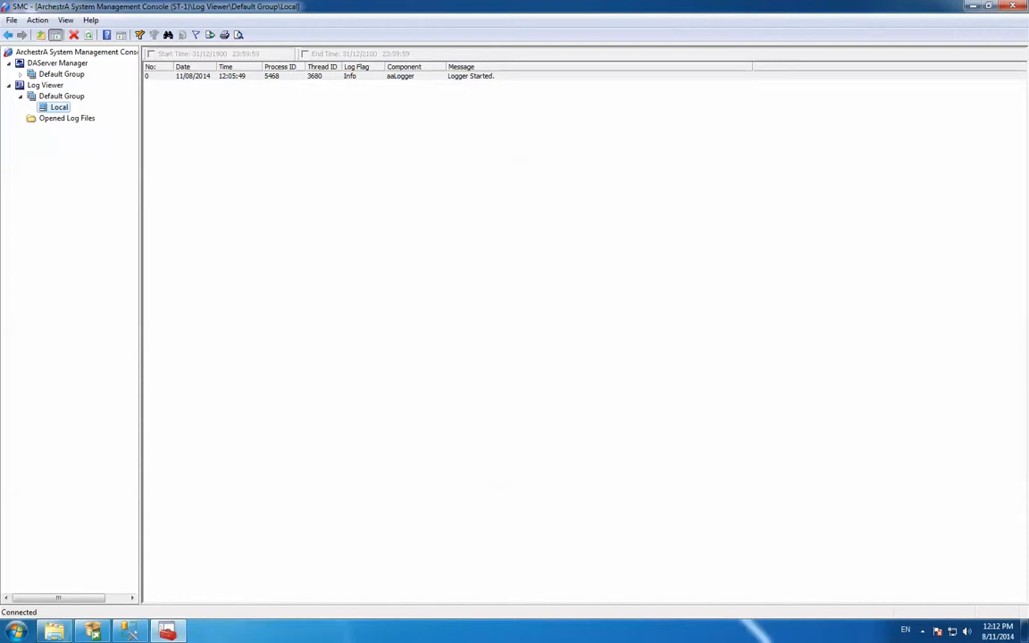
pyautogui.click(20, 74)
pyautogui.click(32, 85)
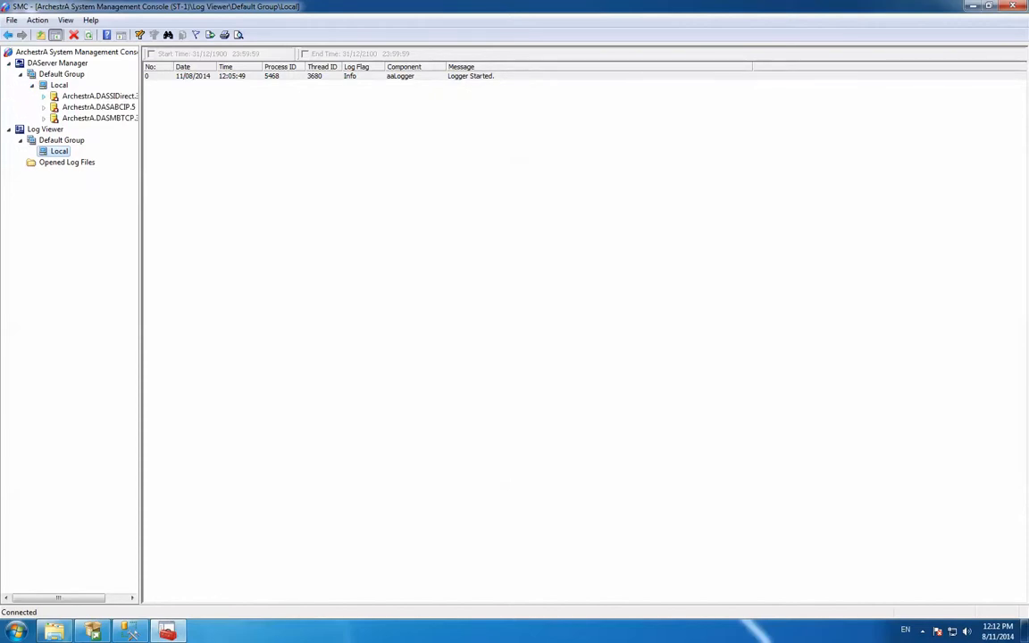
pyautogui.moveTo(141, 320); pyautogui.dragTo(186, 321)
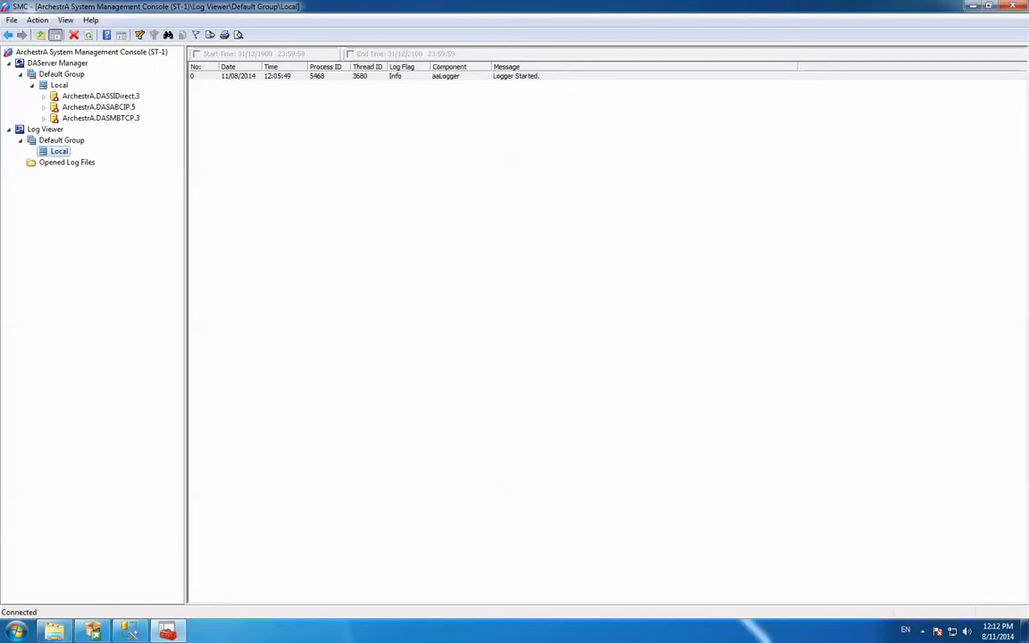
# Check how the ArchestrA.DASSIDirect.3 server is configured as a service
pyautogui.click(100, 96)
pyautogui.rightClick(100, 95)
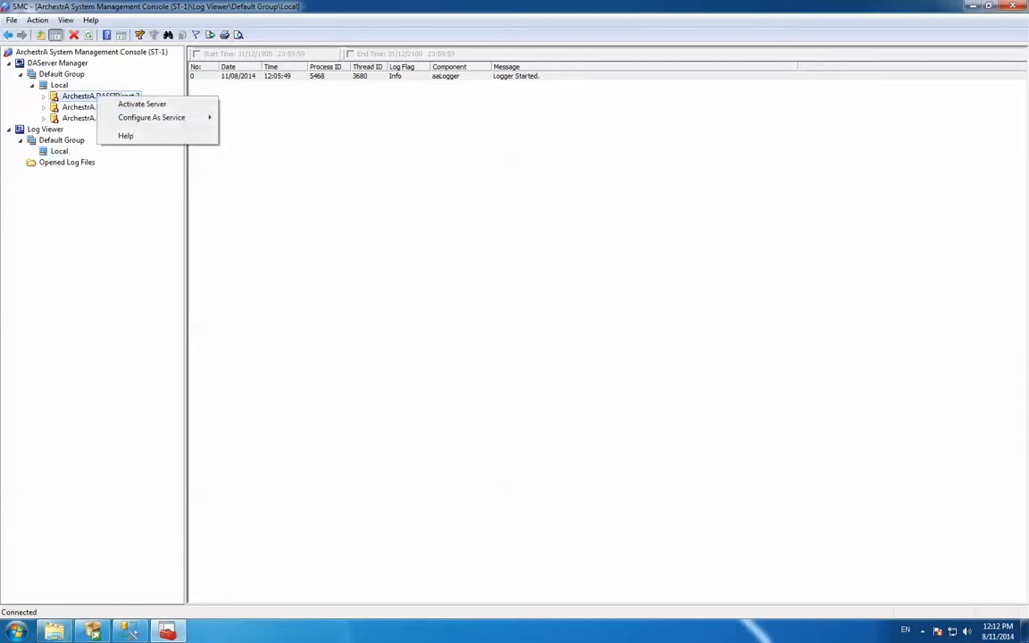
pyautogui.moveTo(152, 117)
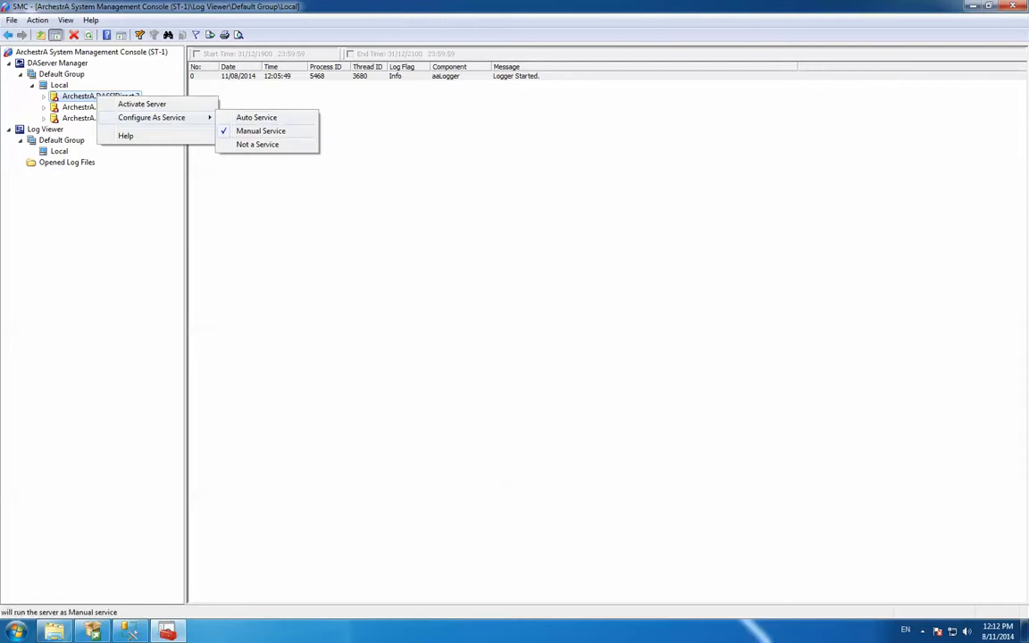
pyautogui.click(82, 107)
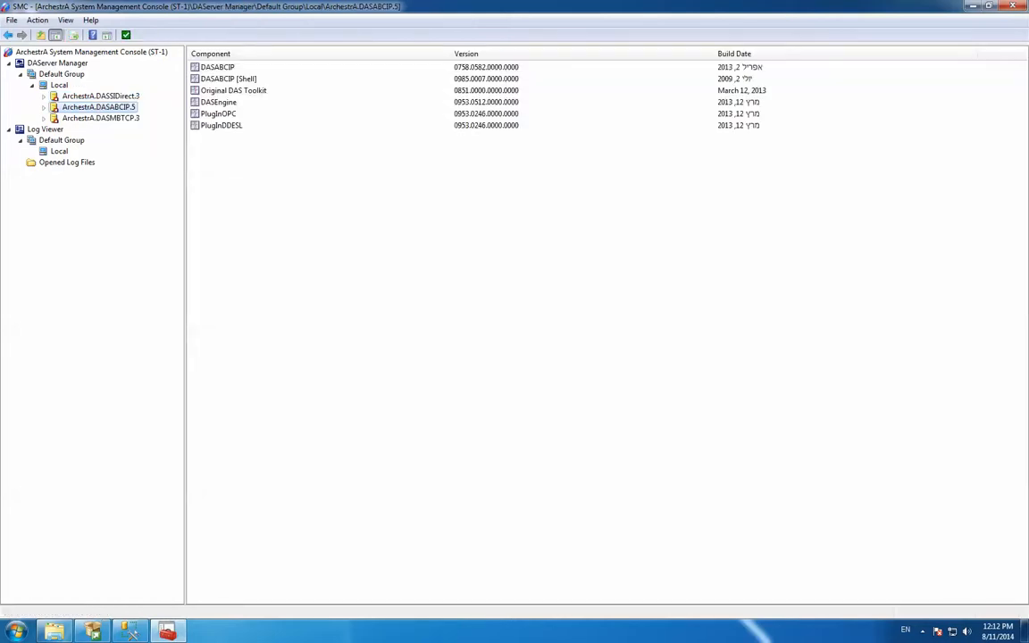
# Configure the ArchestrA.DASMBTCP.3 server as an Auto Service and confirm the change
pyautogui.click(83, 118)
pyautogui.rightClick(115, 121)
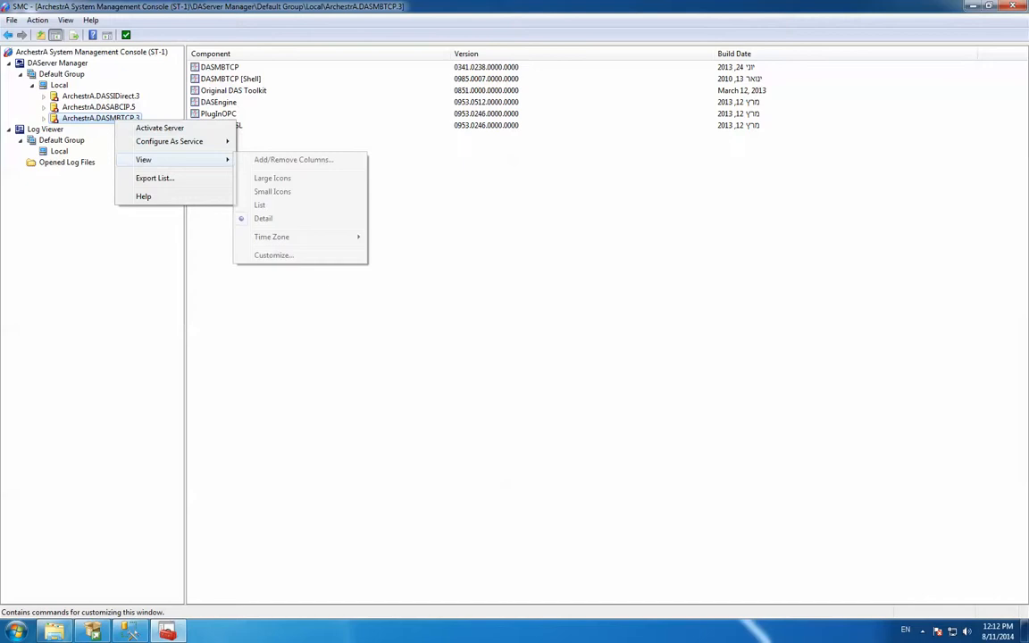
pyautogui.moveTo(179, 141)
pyautogui.click(274, 142)
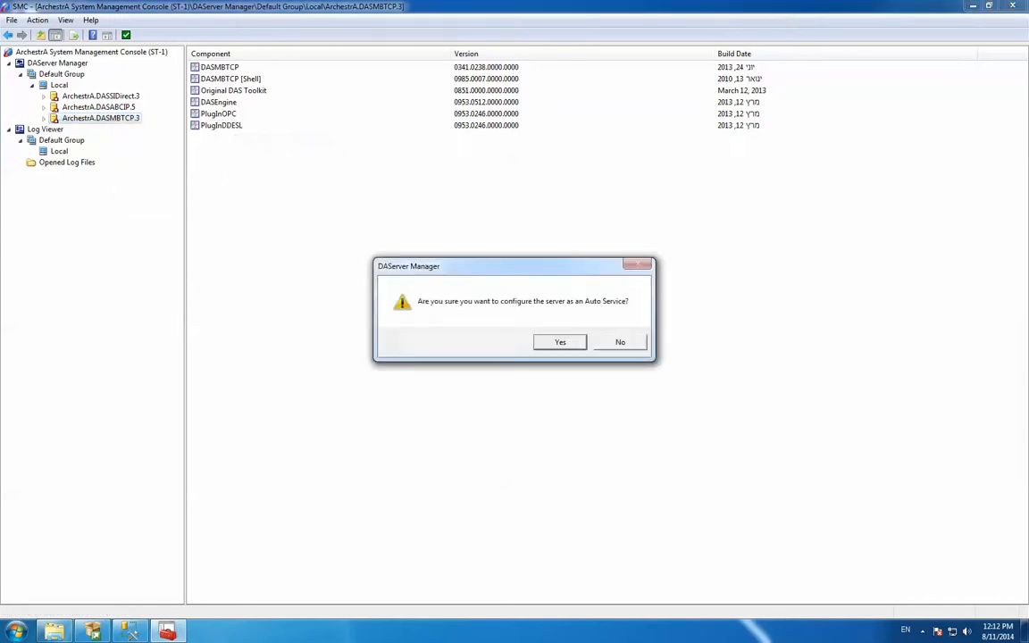
pyautogui.click(554, 340)
# Configure the ArchestrA.DASSIDirect.3 server as an Auto Service and check its service setting
pyautogui.rightClick(116, 96)
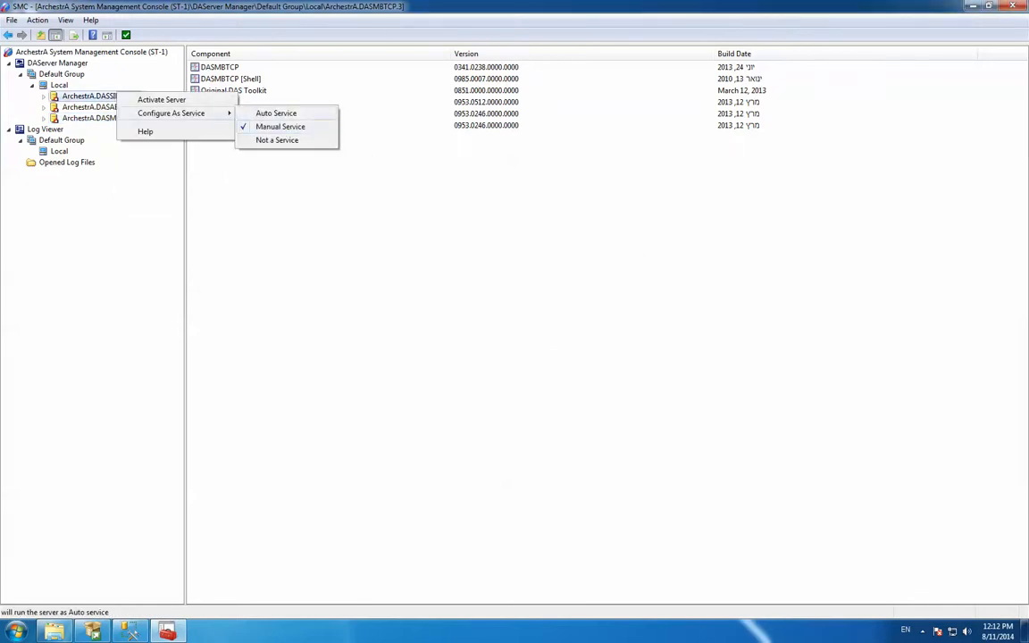
pyautogui.click(276, 113)
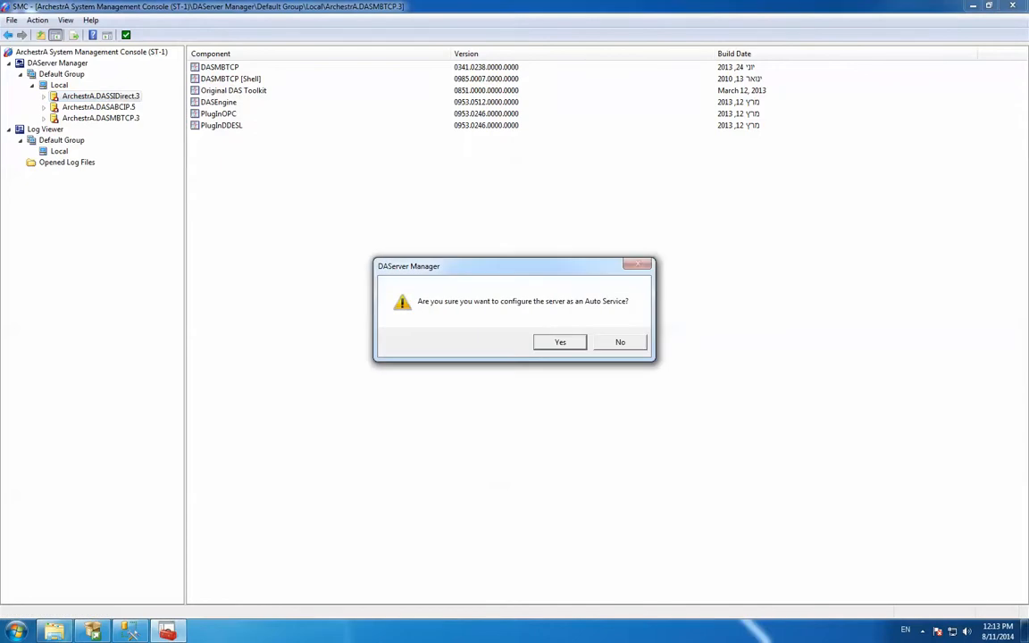
pyautogui.press('Return')
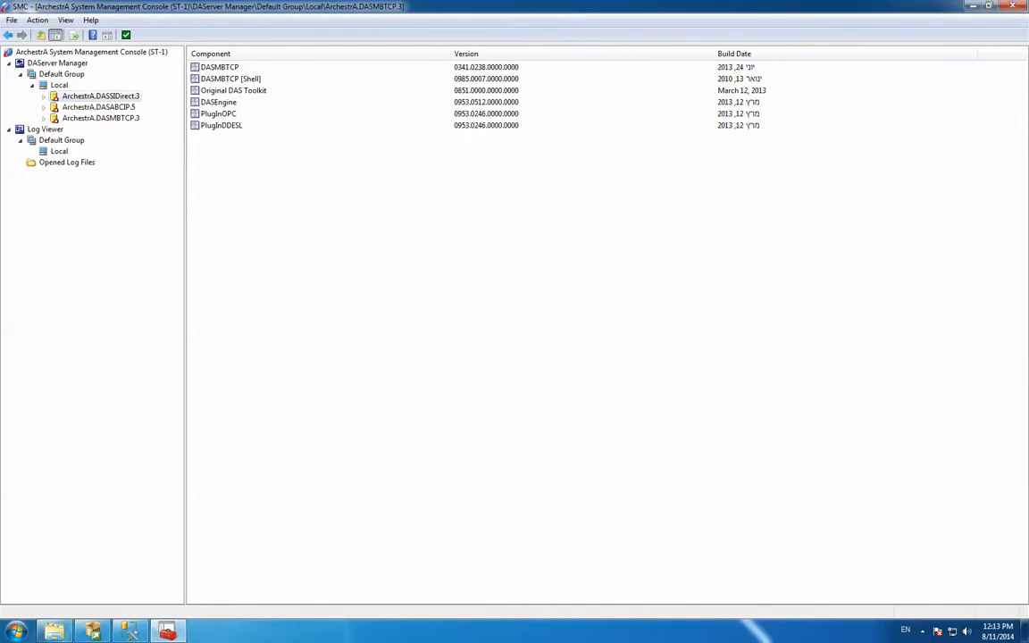
pyautogui.rightClick(107, 95)
pyautogui.moveTo(179, 115)
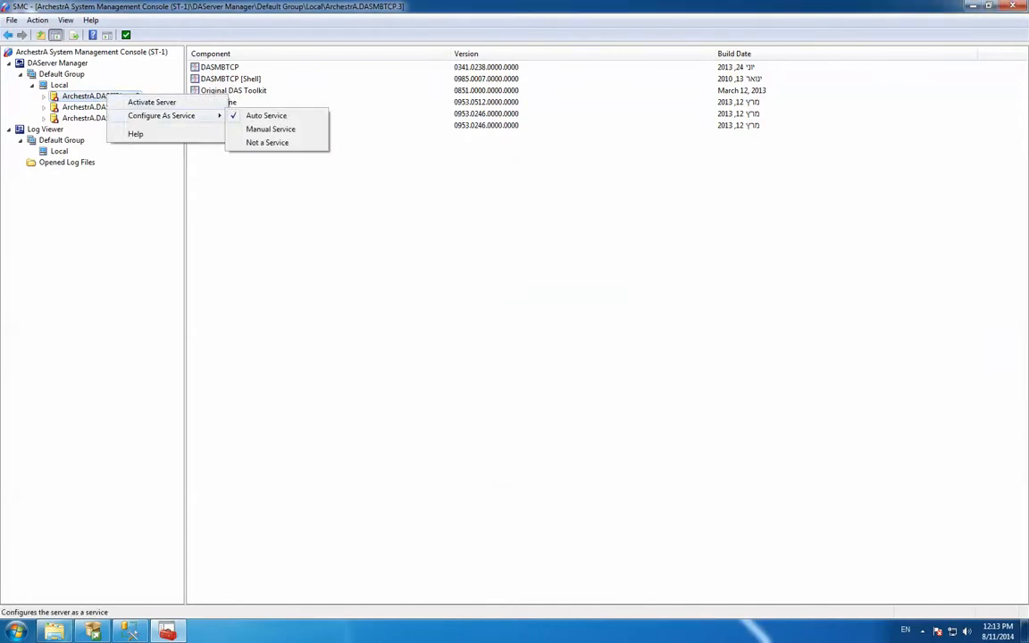
pyautogui.click(89, 96)
pyautogui.click(94, 118)
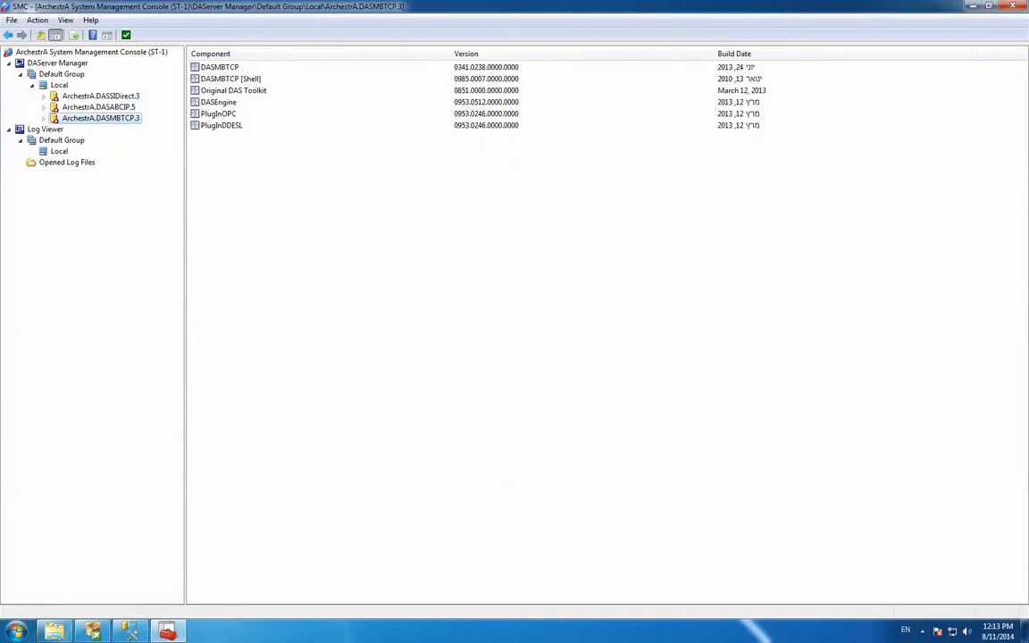
pyautogui.click(100, 95)
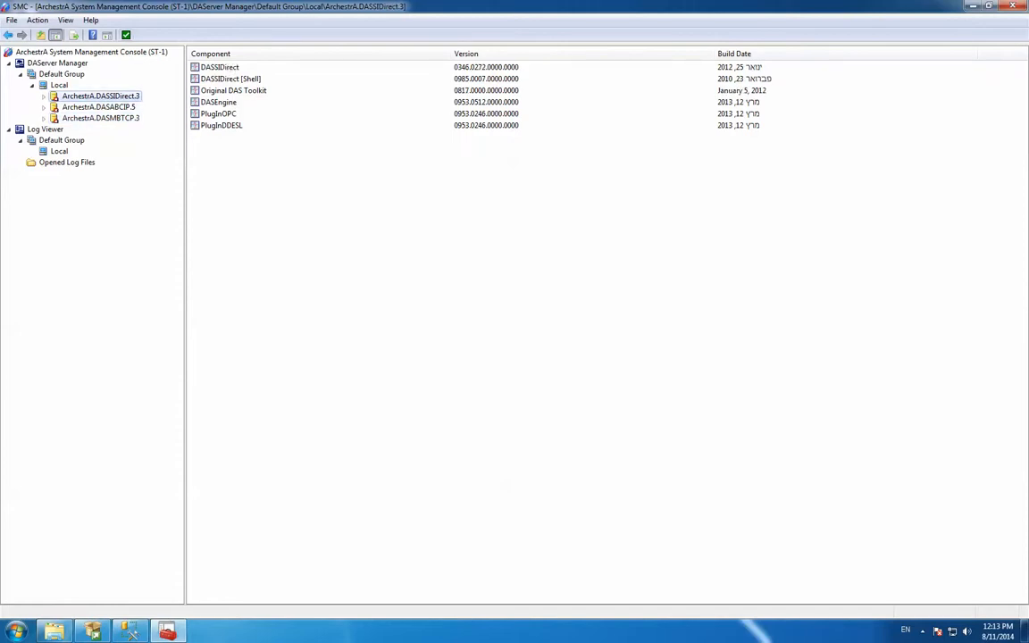
pyautogui.rightClick(122, 99)
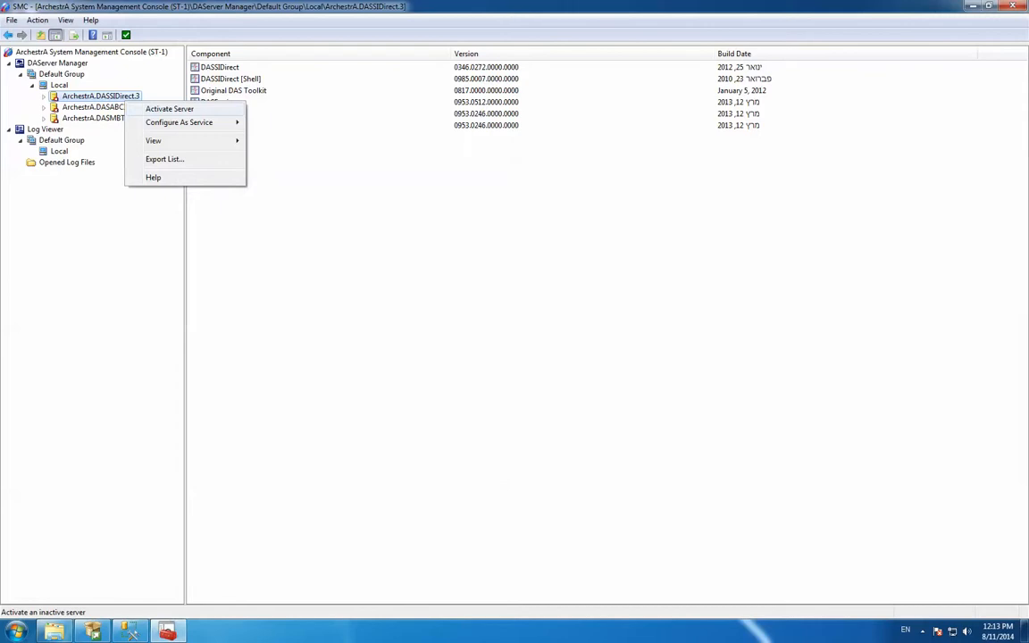
pyautogui.click(535, 114)
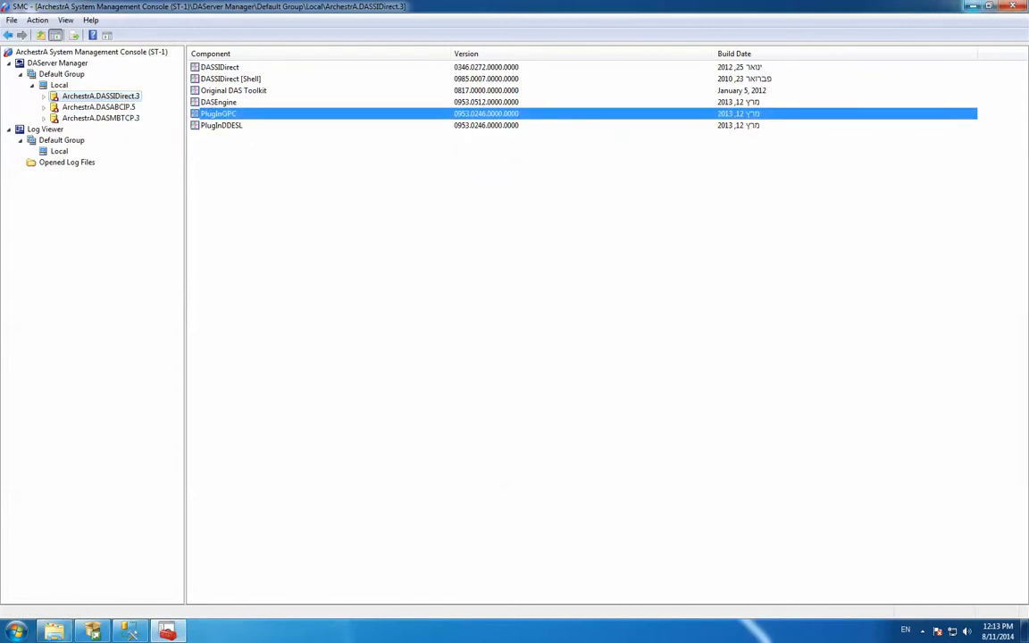
# Minimize the console, open the Invensys DVD in Windows Explorer and inspect the contents of its Autorun file
pyautogui.click(972, 6)
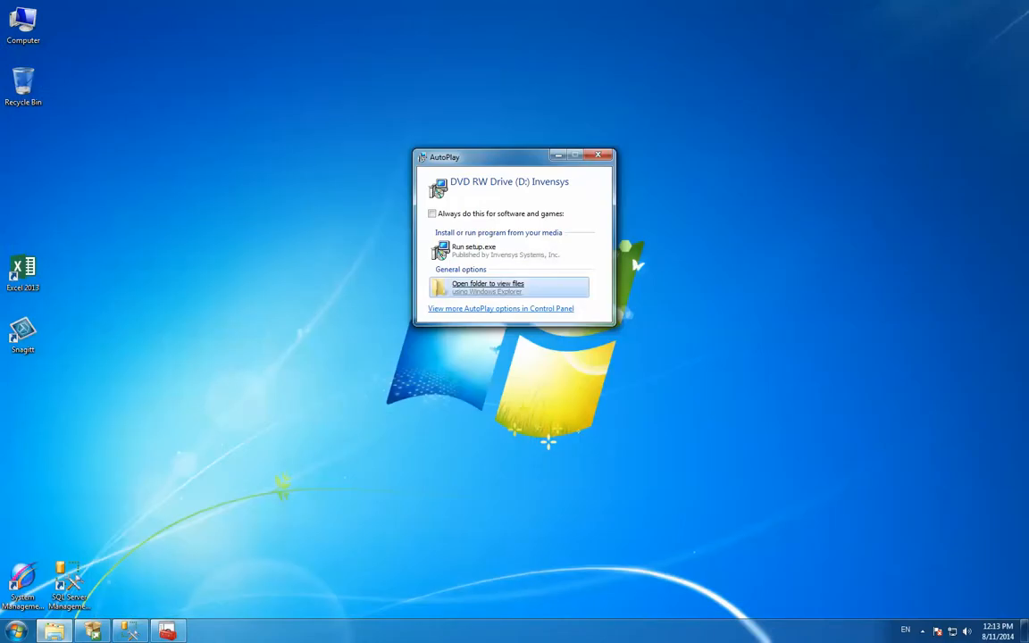
pyautogui.click(488, 285)
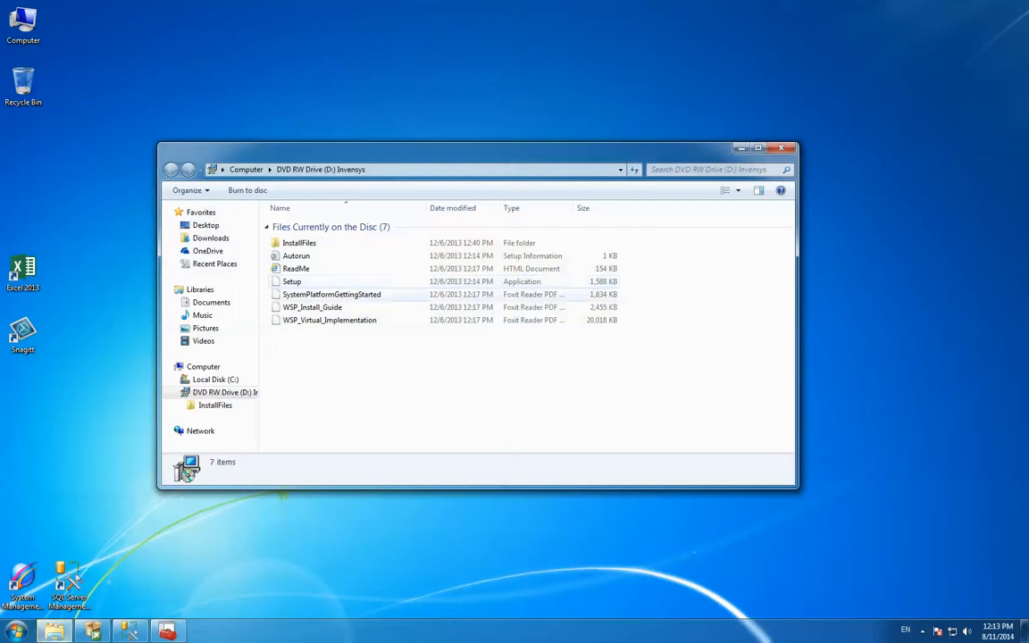
pyautogui.doubleClick(295, 255)
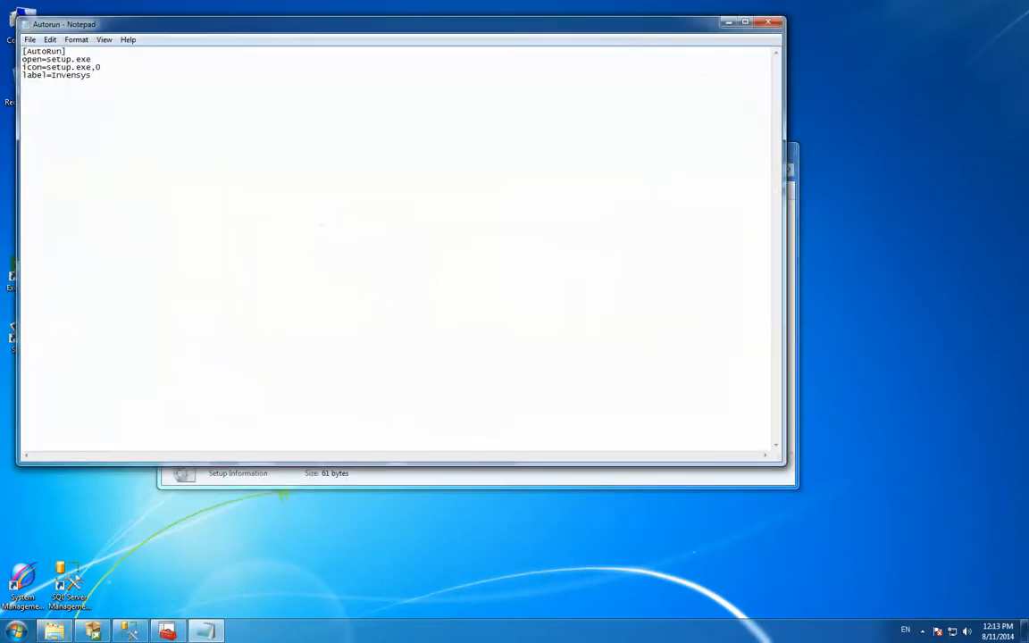
pyautogui.click(768, 22)
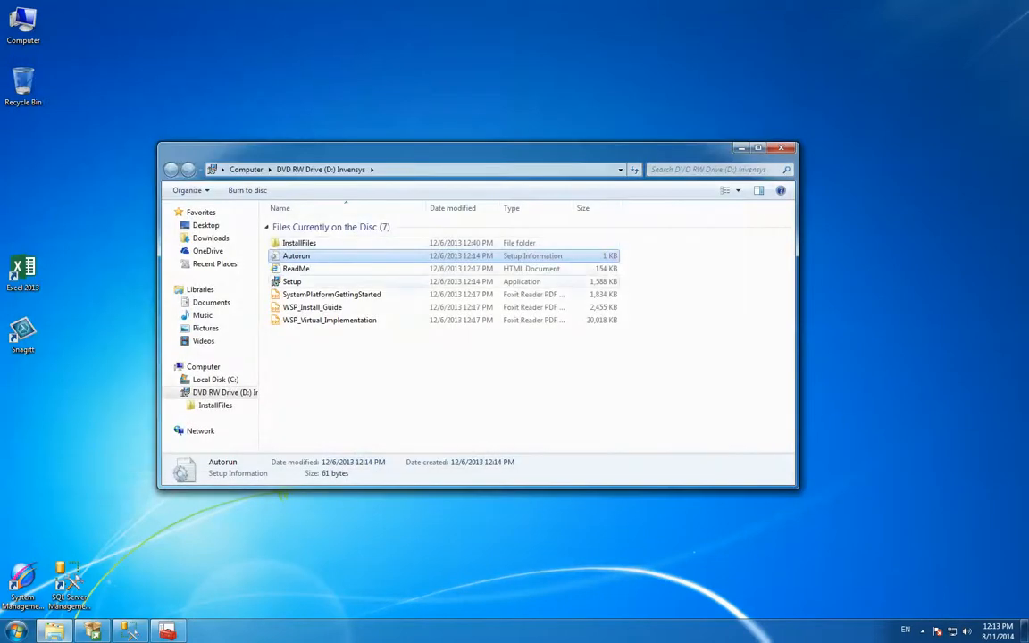
# Run Setup from the DVD with Product Based Selection and select Wonderware InTouch 2014 with all three of its components for installation
pyautogui.click(292, 282)
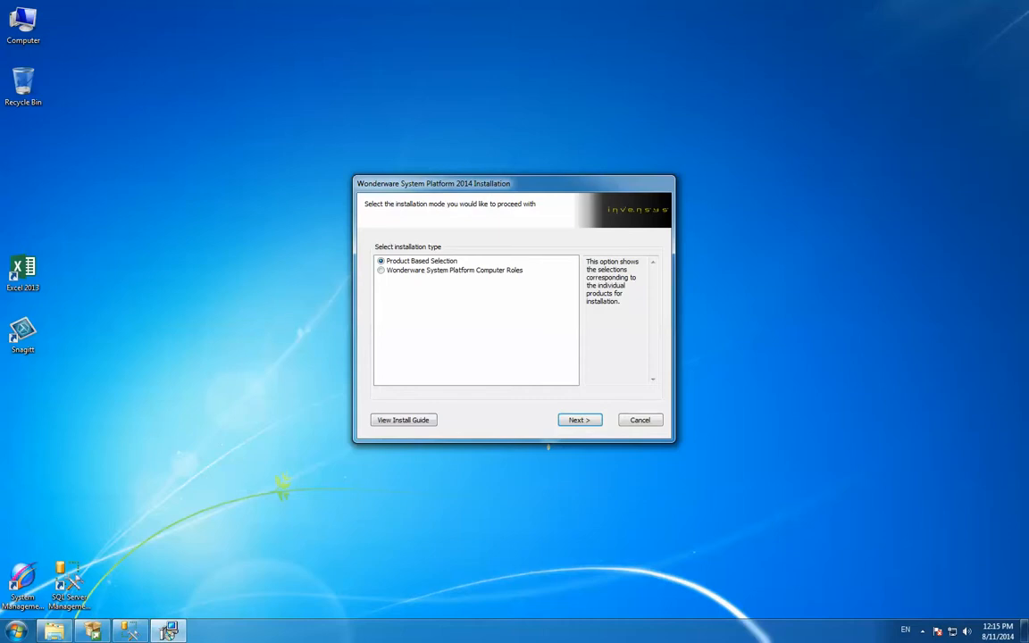
pyautogui.press('Return')
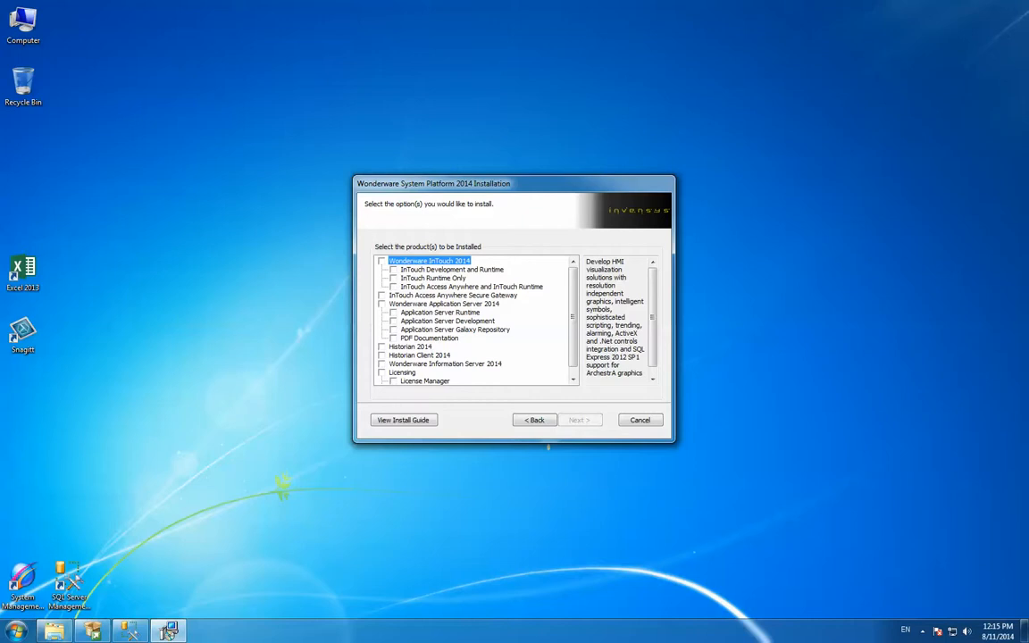
pyautogui.press('space')
pyautogui.press('Down')
pyautogui.press('Down')
pyautogui.press('Down')
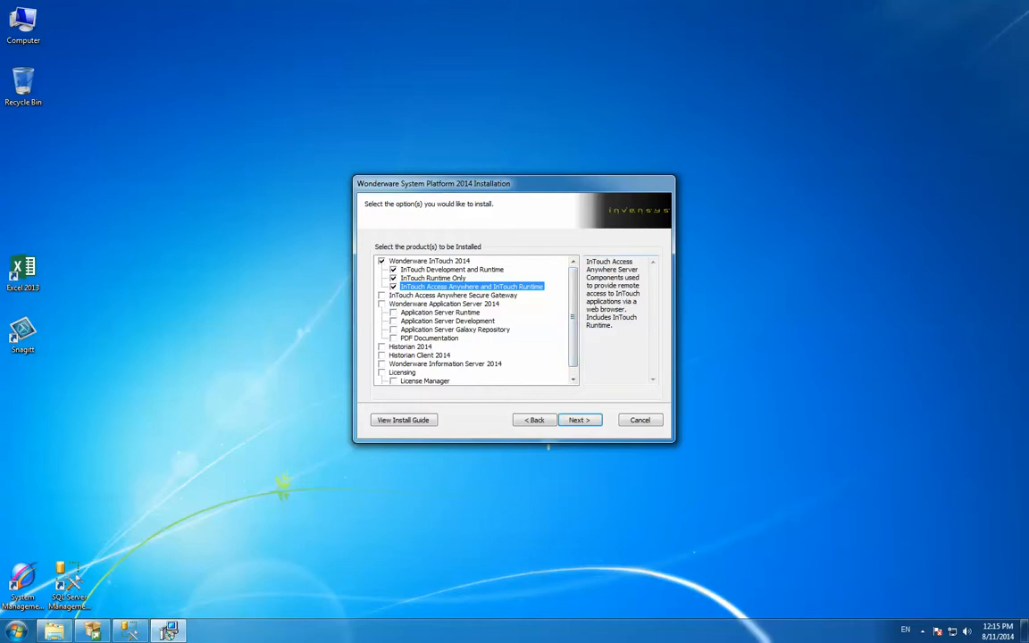
pyautogui.scroll(-1, 548, 446)
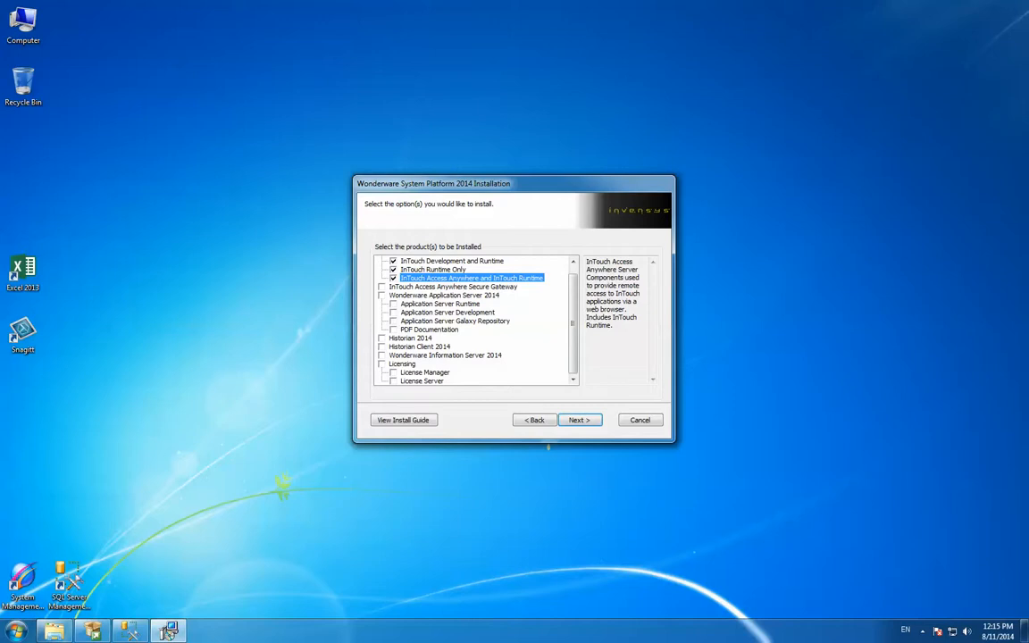
pyautogui.scroll(1, 547, 446)
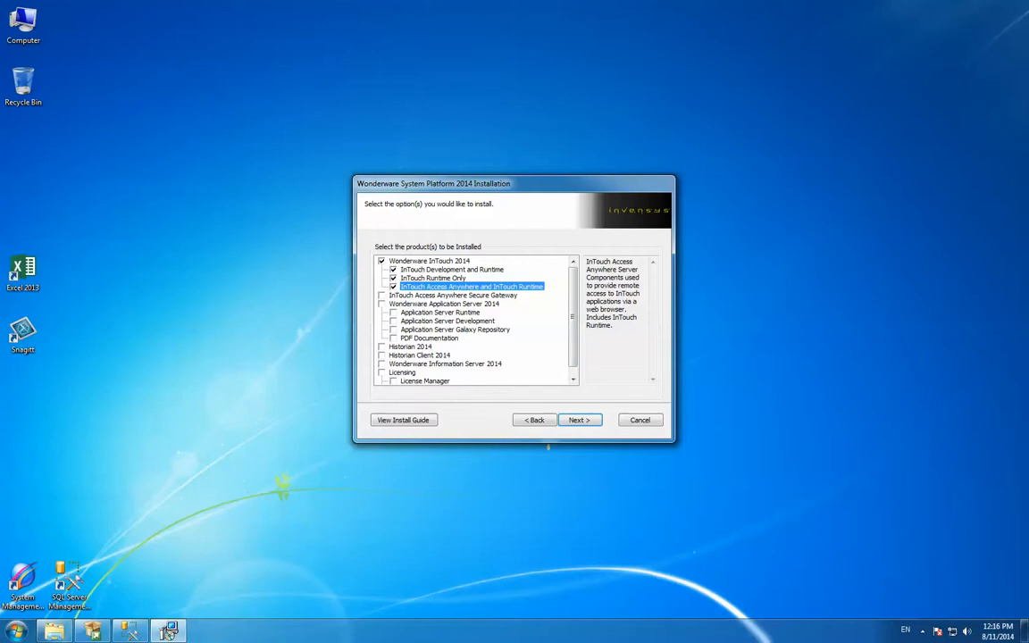
# Exclude the InTouch Access Anywhere and InTouch Runtime component and continue with Product Based Selection to the list of products for installation
pyautogui.scroll(-1, 547, 447)
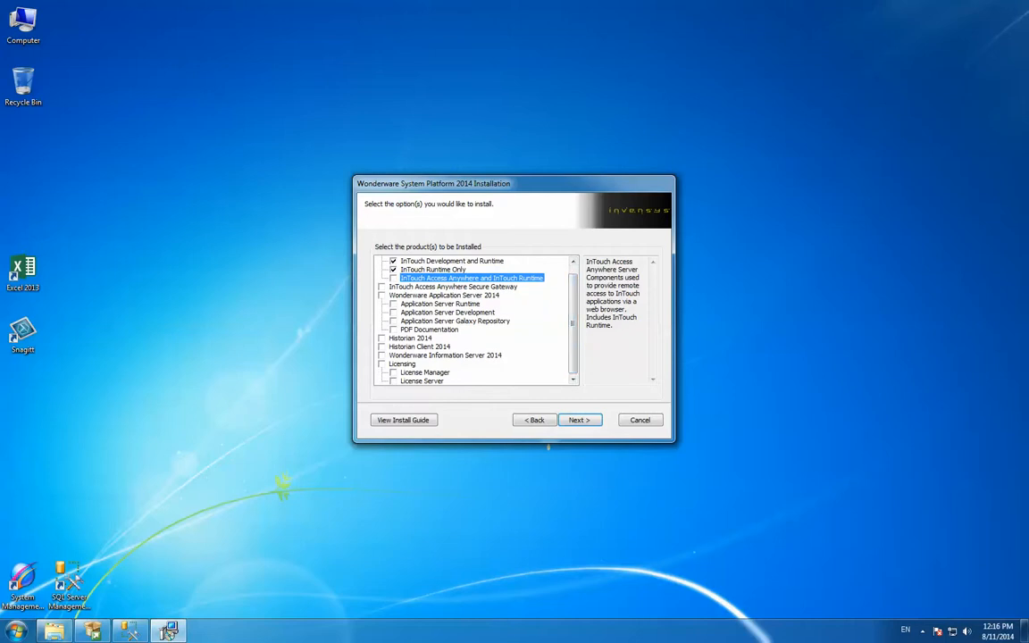
pyautogui.scroll(1, 548, 447)
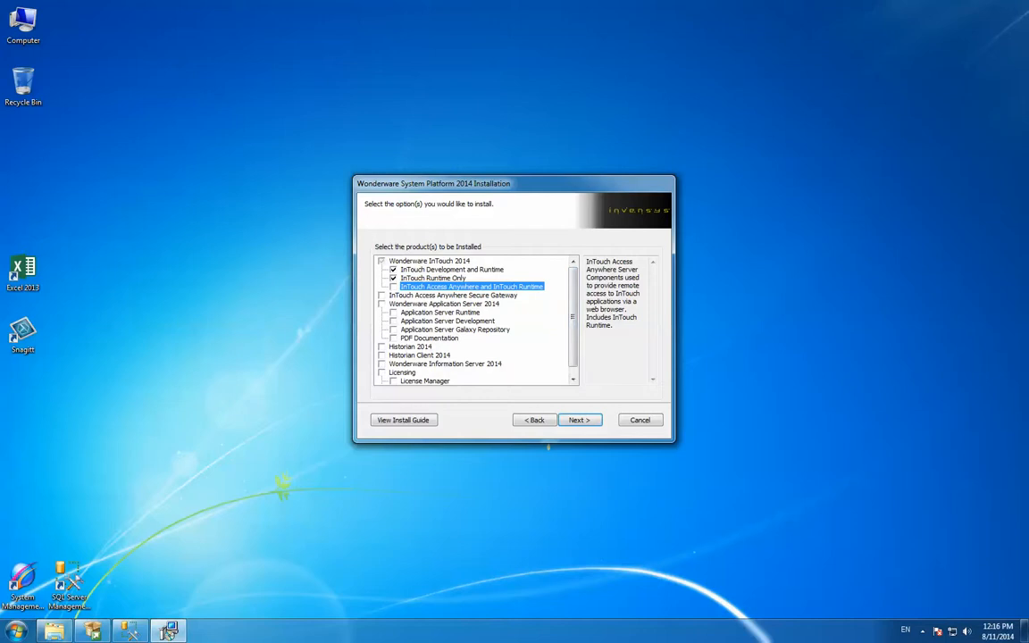
pyautogui.press('Up')
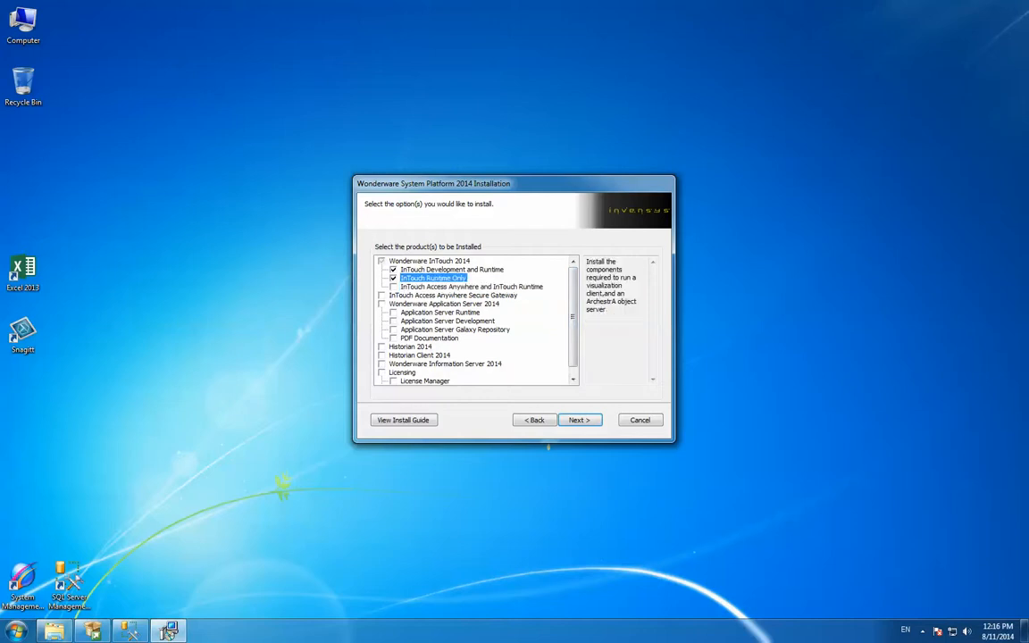
pyautogui.press('Up')
pyautogui.scroll(-1, 547, 447)
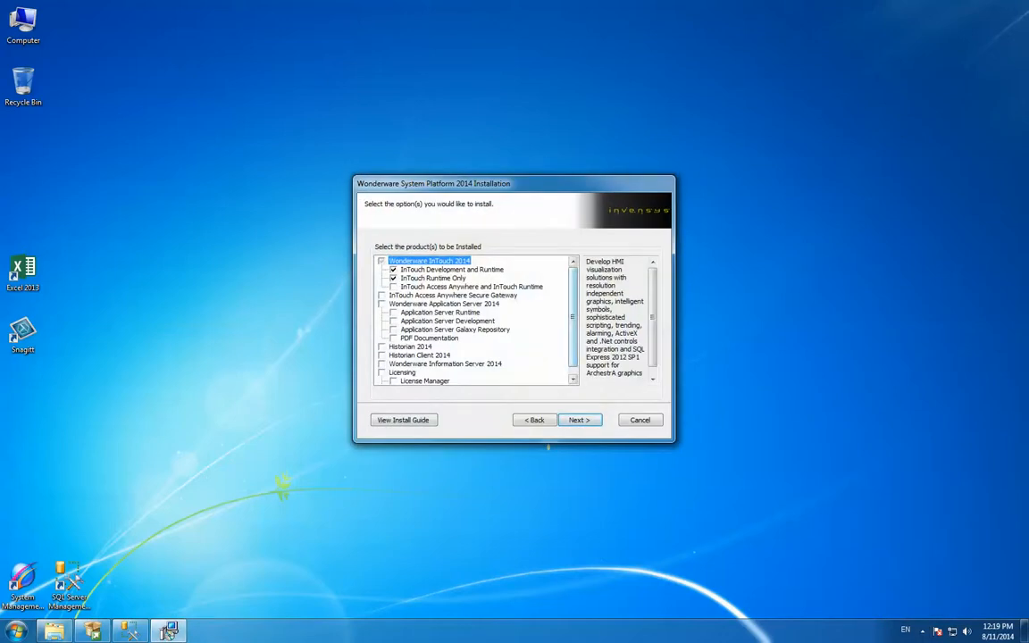
pyautogui.moveTo(572, 317)
pyautogui.mouseDown()
pyautogui.moveTo(572, 327)
pyautogui.moveTo(572, 316)
pyautogui.mouseUp()
pyautogui.press('Return')
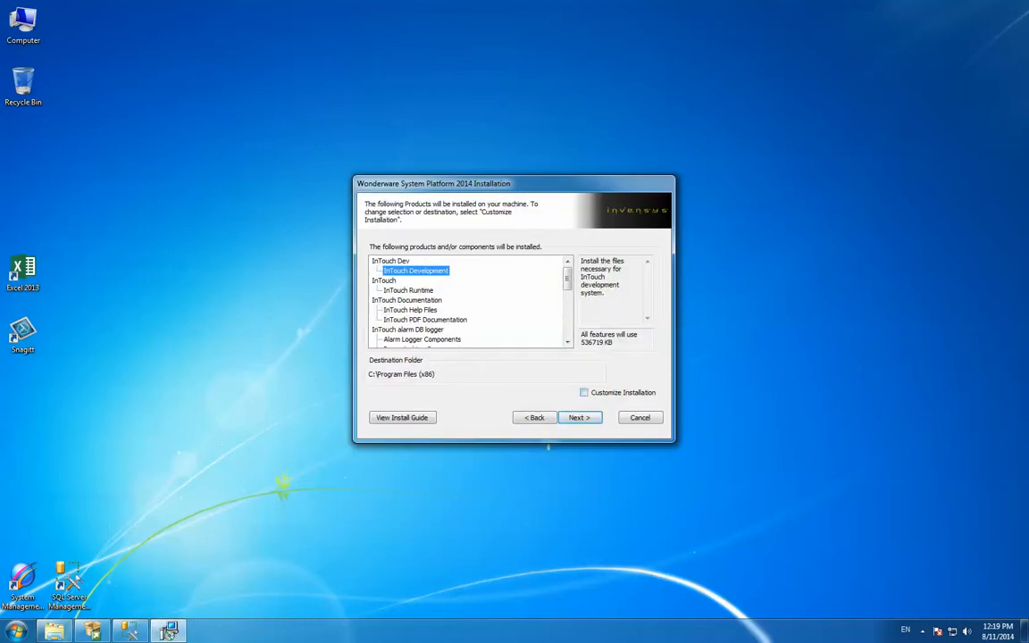
# Enable Customize Installation and exclude Demo Apps with all its InTouch demos from the features
pyautogui.click(584, 392)
pyautogui.click(579, 417)
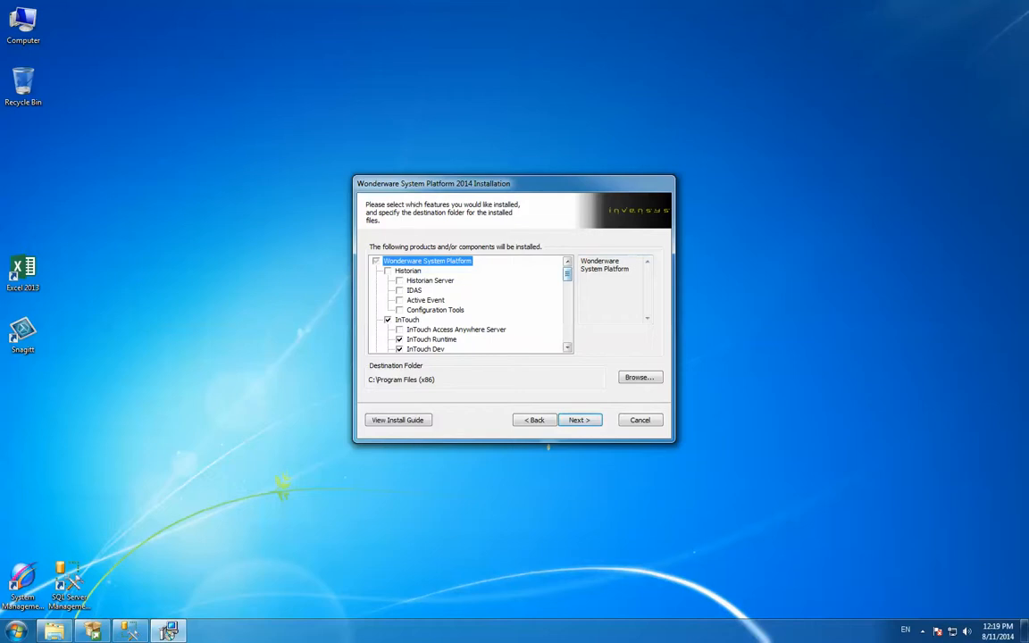
pyautogui.scroll(-3, 466, 303)
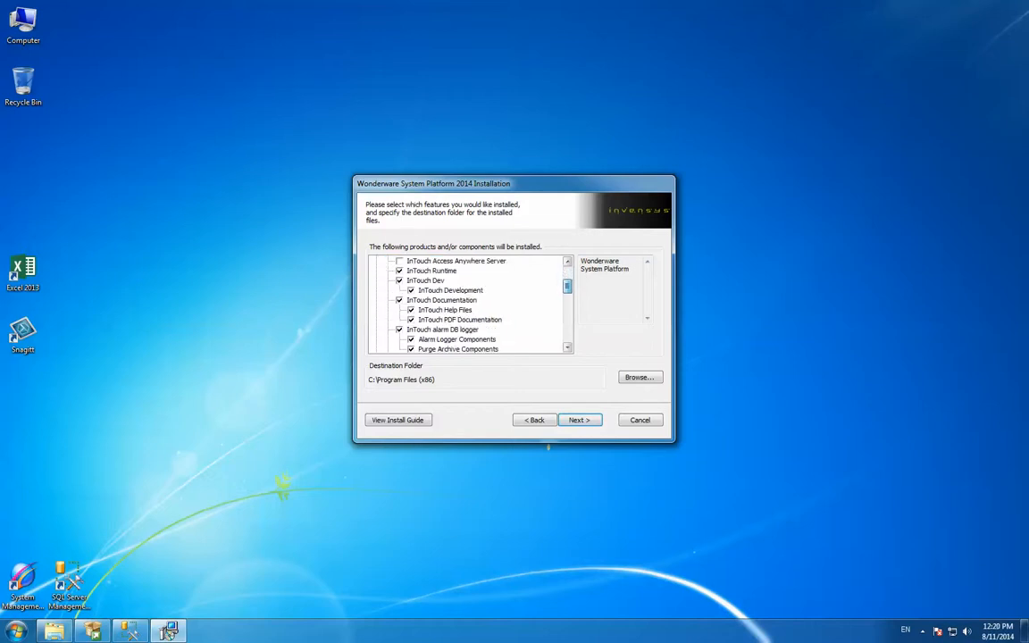
pyautogui.scroll(-2, 466, 304)
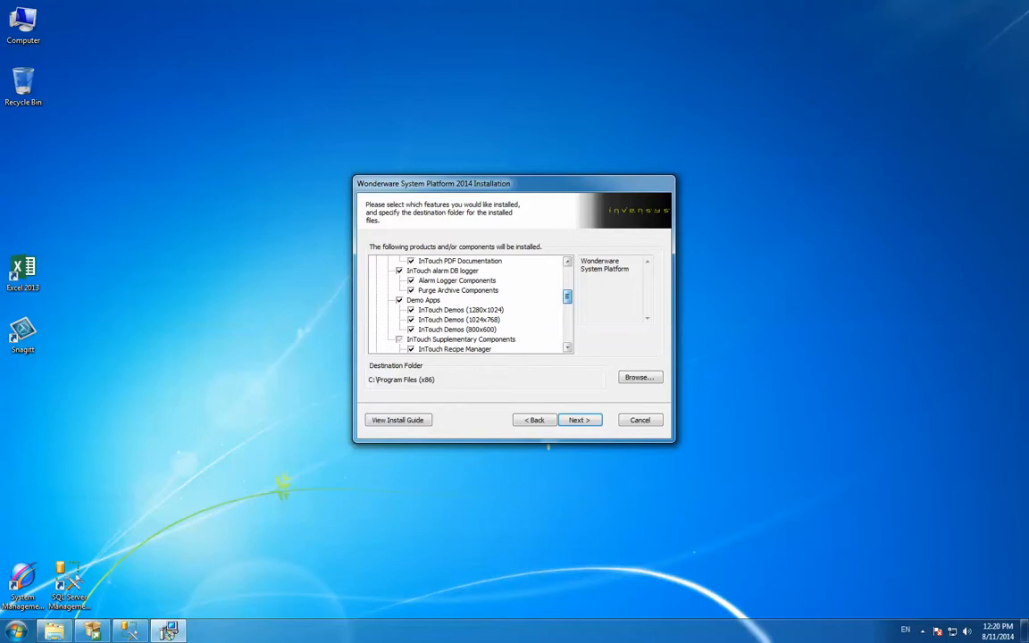
pyautogui.click(399, 300)
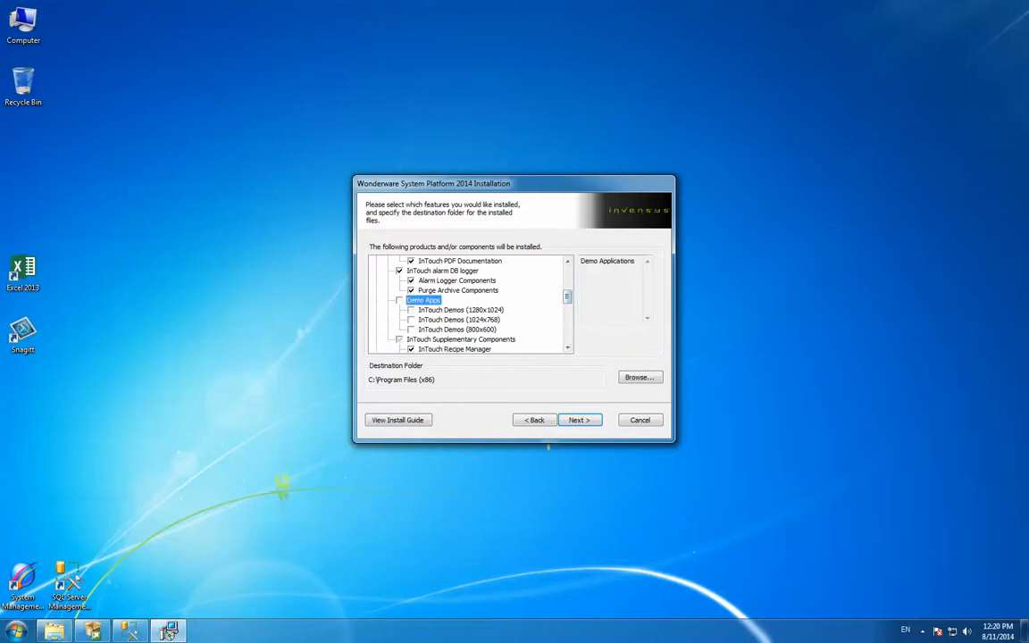
# Under InTouch Supplementary Components, exclude InTouch Recipe Manager and include InTouch 16 PenTrend
pyautogui.scroll(-3, 547, 447)
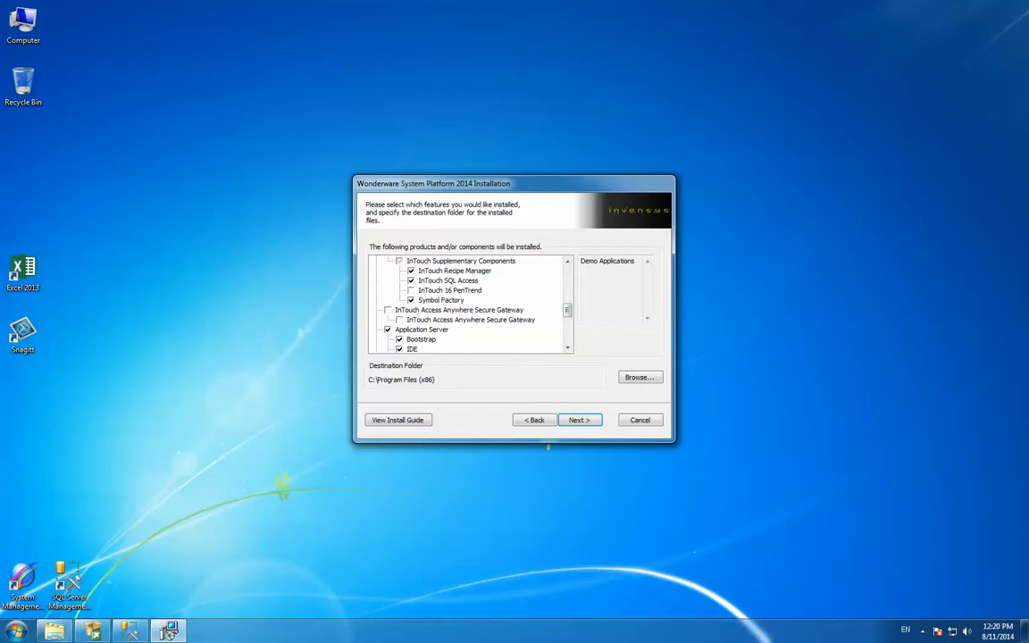
pyautogui.click(411, 271)
pyautogui.press('Down')
pyautogui.press('Down')
pyautogui.press('space')
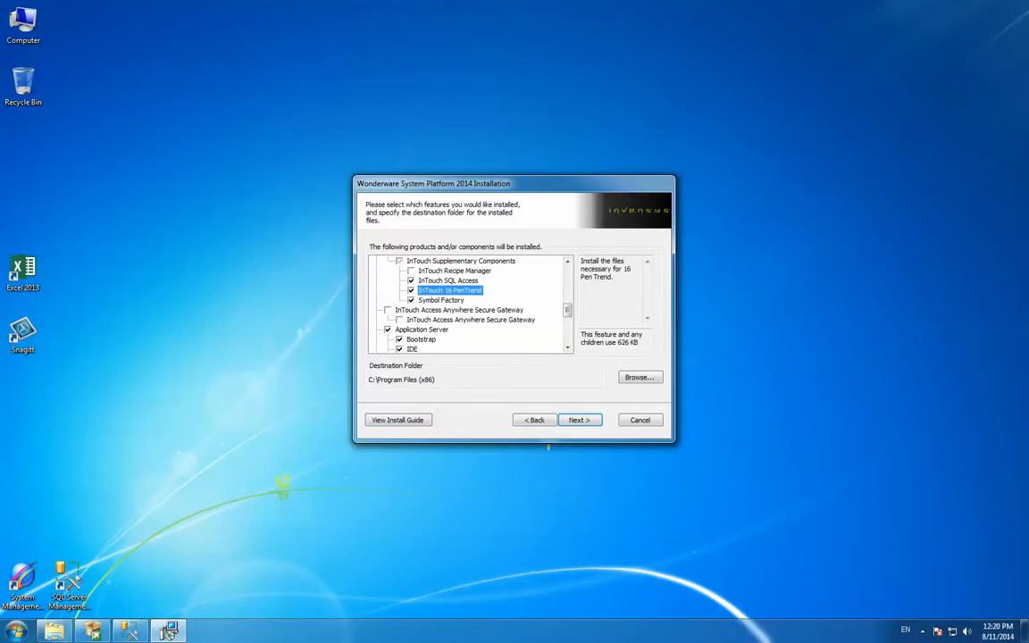
# Reduce the Application Server features to Bootstrap only and review the License Manager feature under Licensing
pyautogui.scroll(-2, 469, 303)
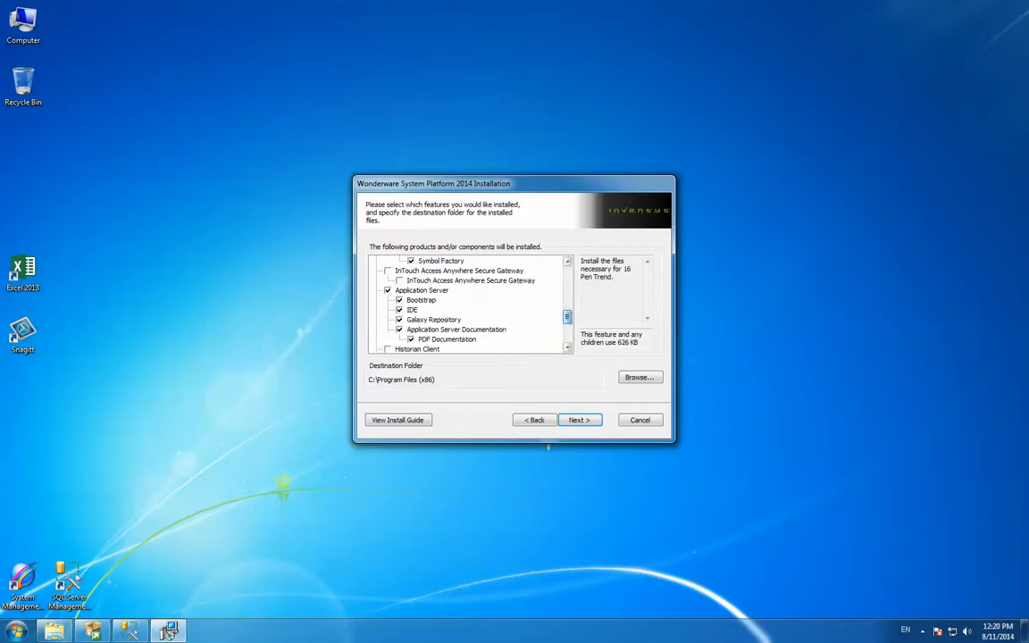
pyautogui.click(388, 290)
pyautogui.click(399, 300)
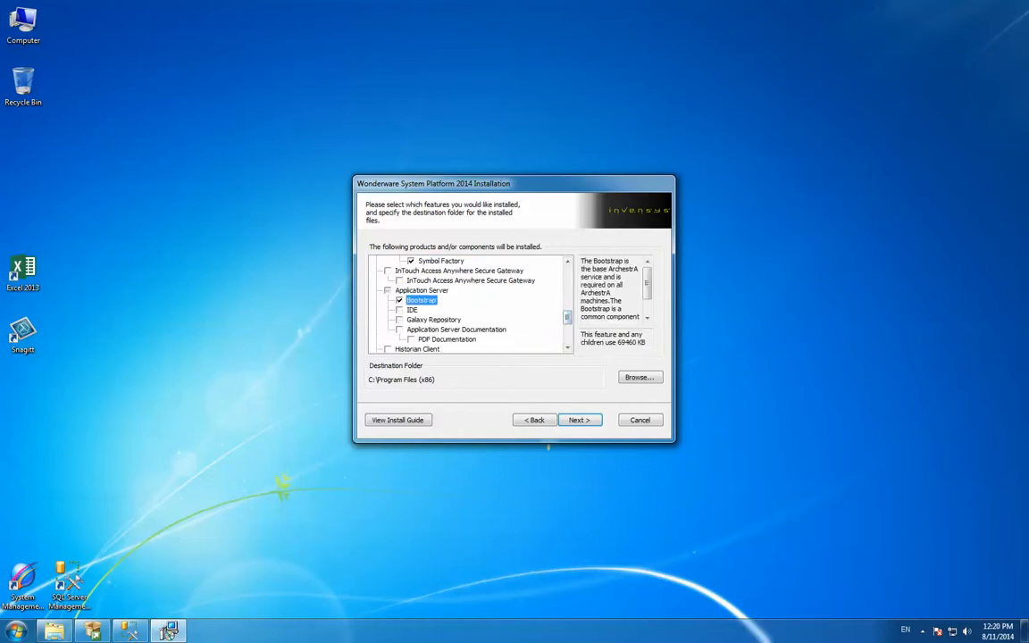
pyautogui.scroll(-3, 468, 303)
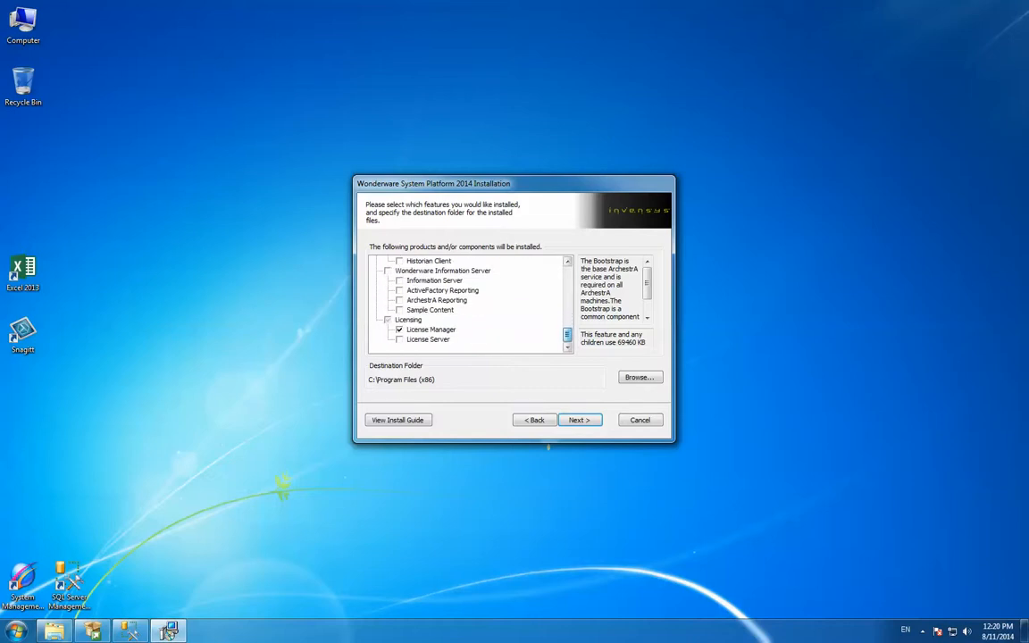
pyautogui.click(431, 330)
pyautogui.moveTo(567, 334); pyautogui.dragTo(567, 274)
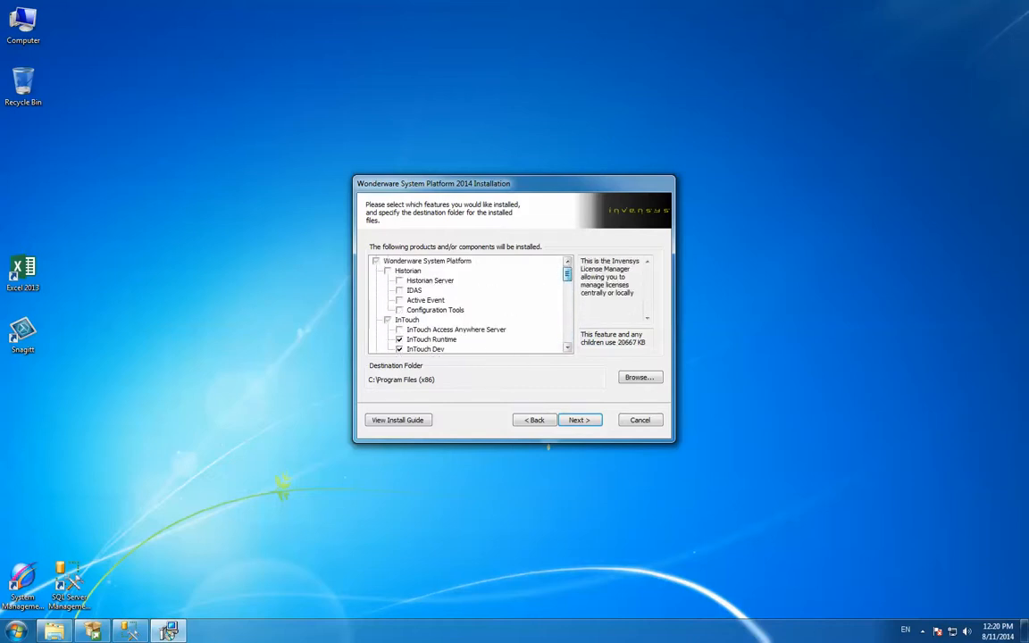
# Accept the customized features with C:\Program Files (x86) as destination and continue with English as the InTouch language
pyautogui.click(578, 420)
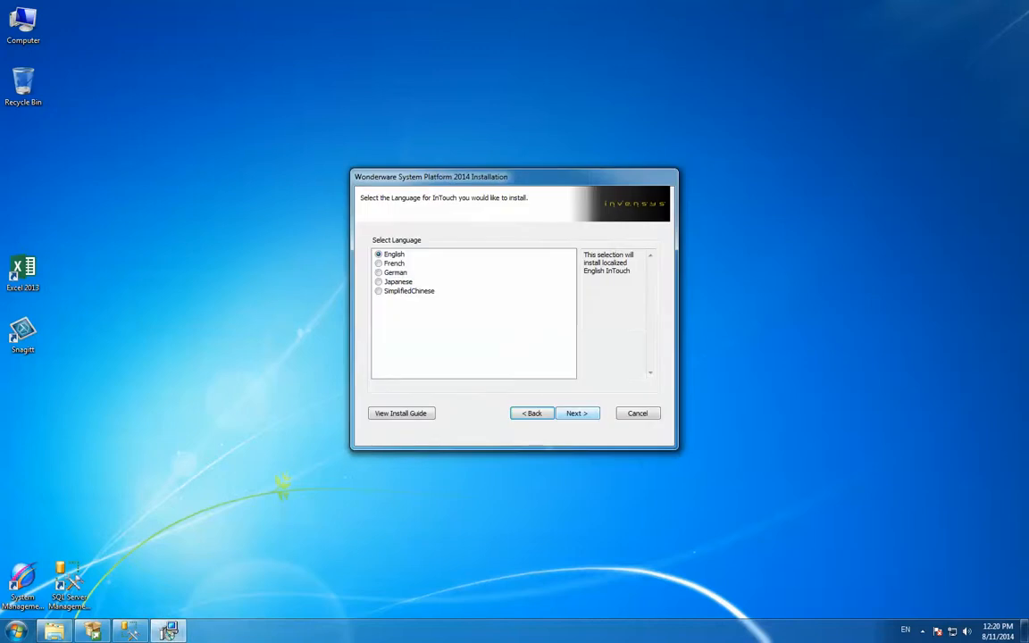
pyautogui.click(578, 414)
pyautogui.click(433, 405)
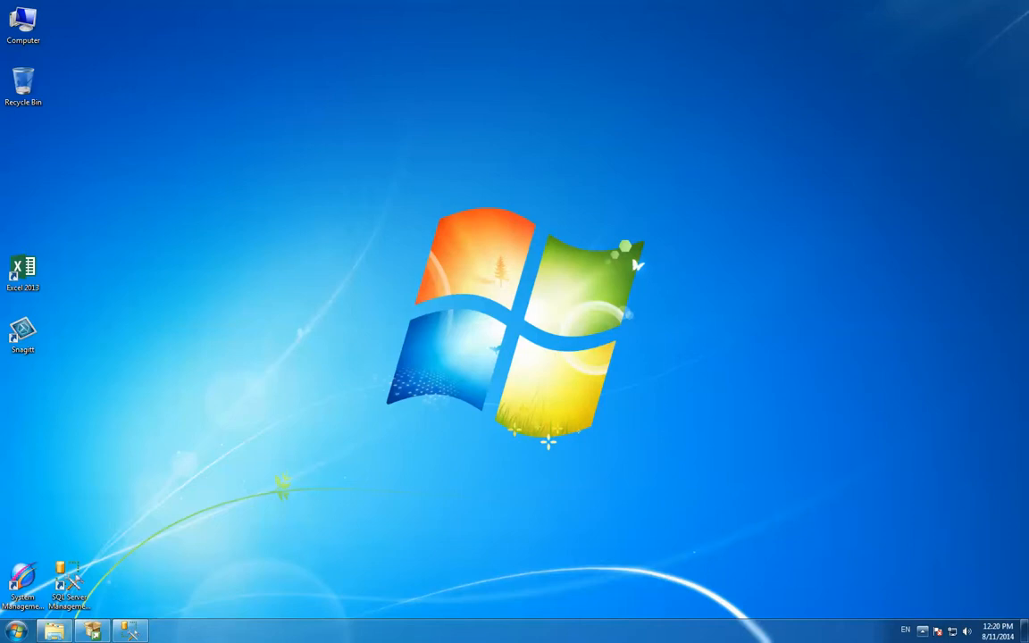
pyautogui.click(923, 631)
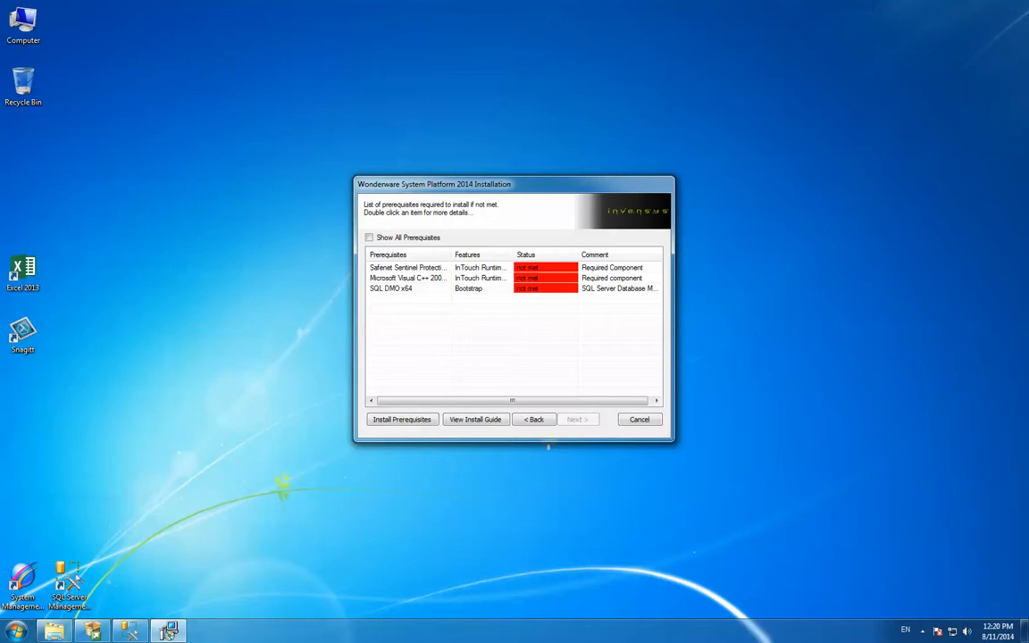
# Install the missing prerequisites and start the installation of the selected InTouch components
pyautogui.click(402, 420)
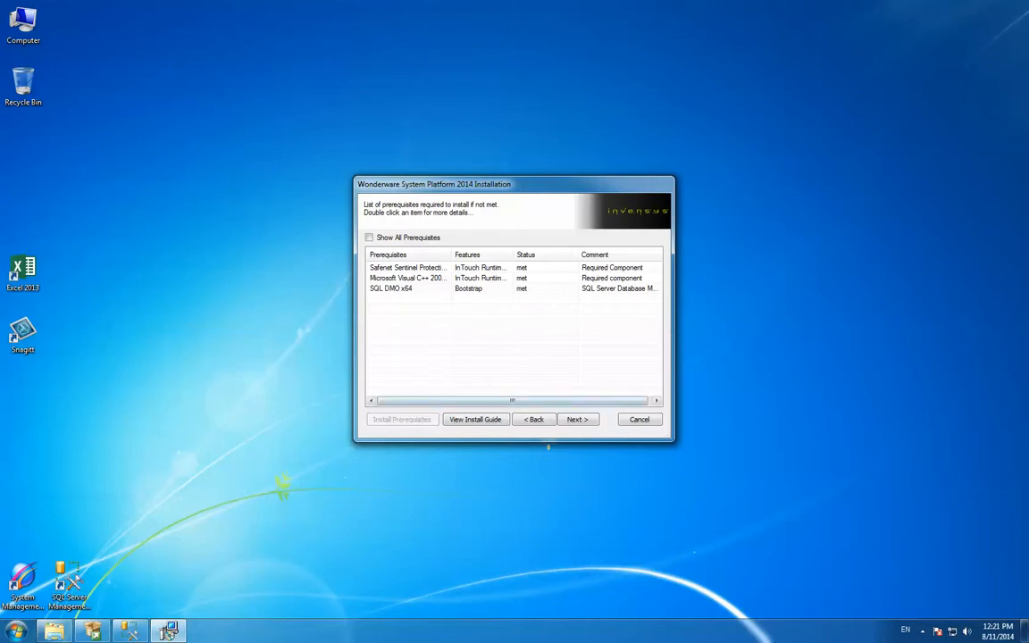
pyautogui.press('Return')
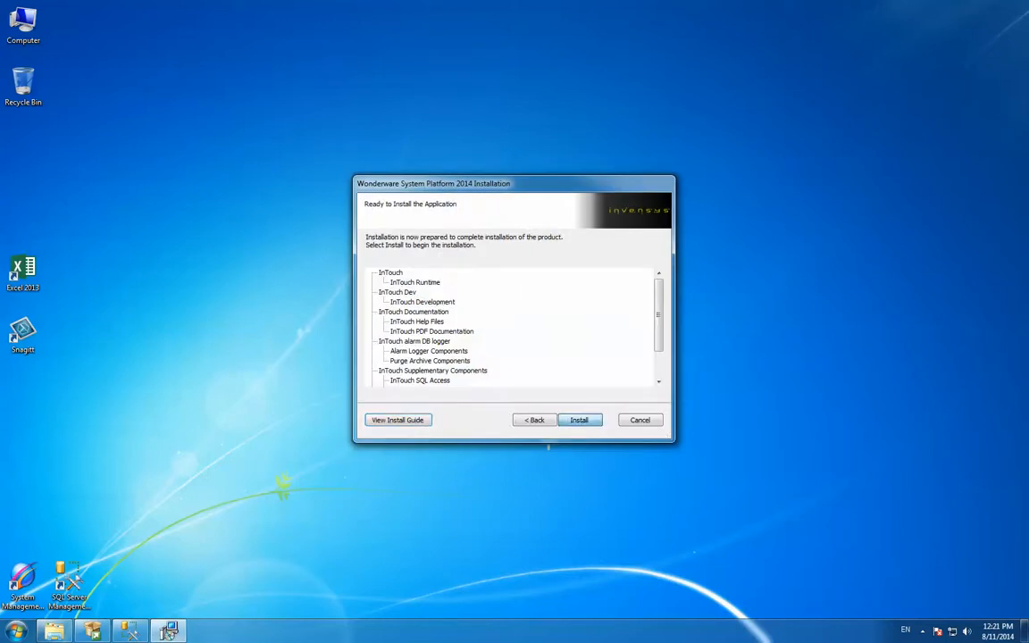
pyautogui.press('Return')
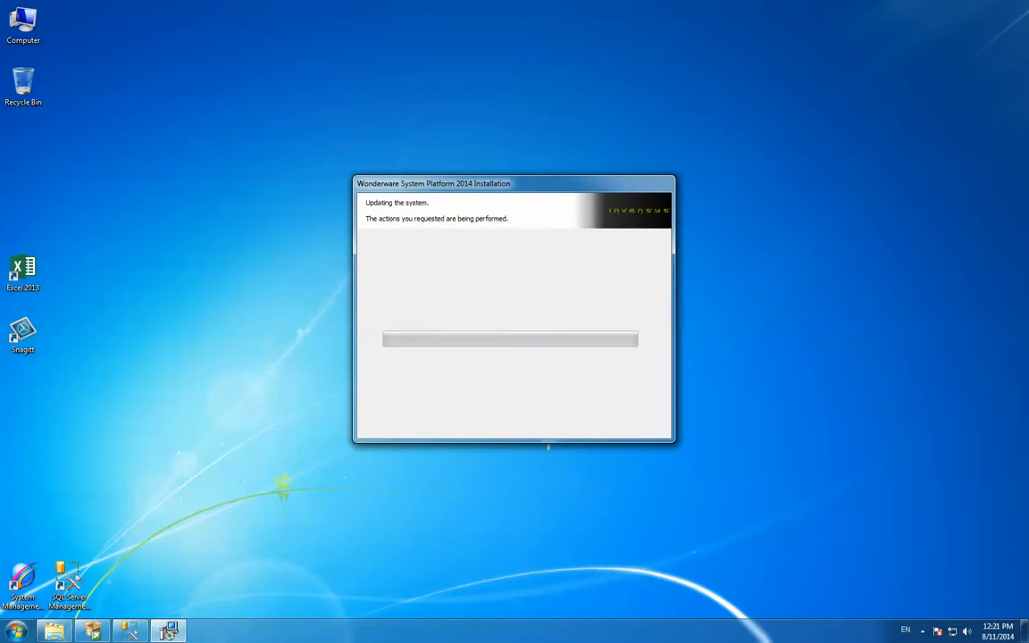